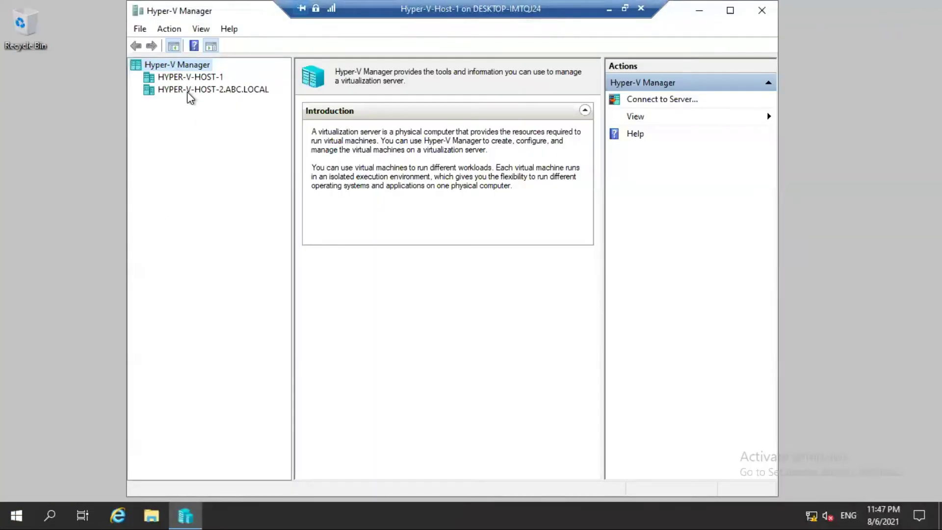
# Remove HYPER-V-HOST-2.ABC.LOCAL from the console, check HYPER-V-HOST-1 has no VMs, then leave the session.
pyautogui.rightClick(187, 93)
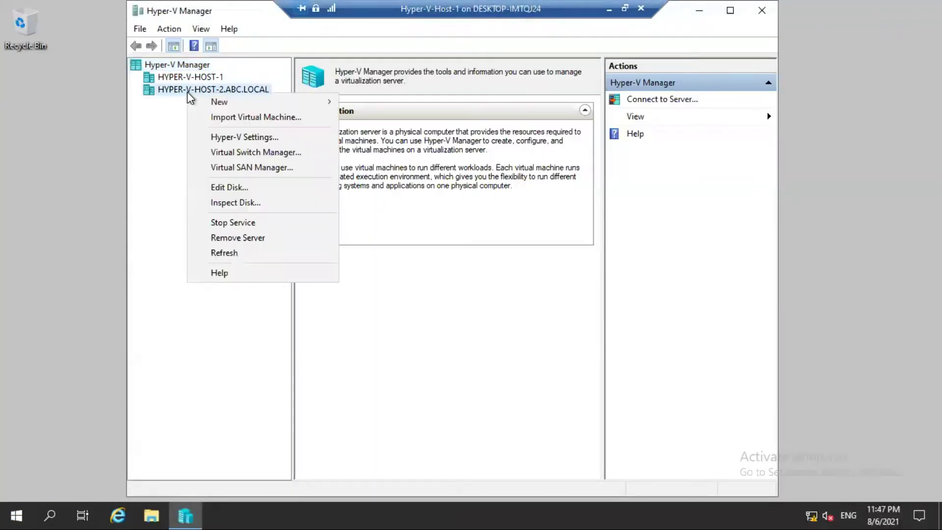
pyautogui.click(244, 239)
pyautogui.click(168, 79)
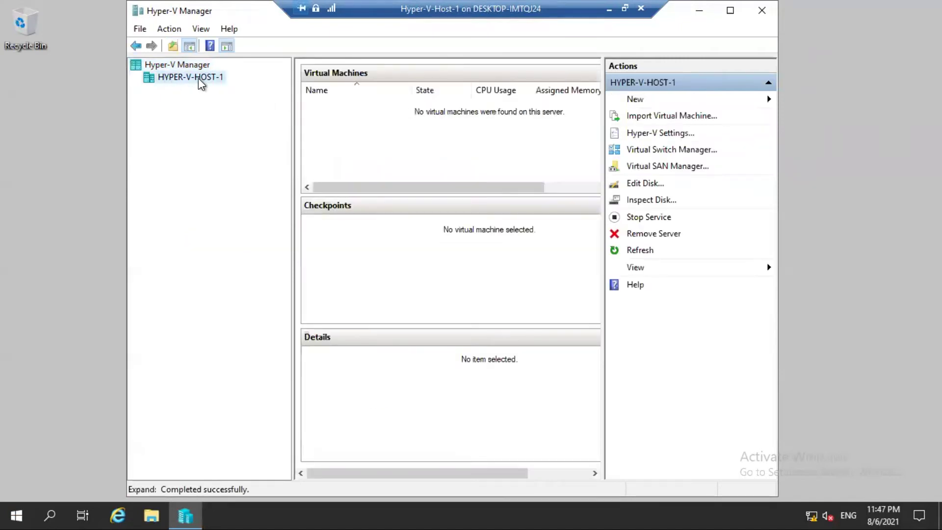
pyautogui.click(729, 12)
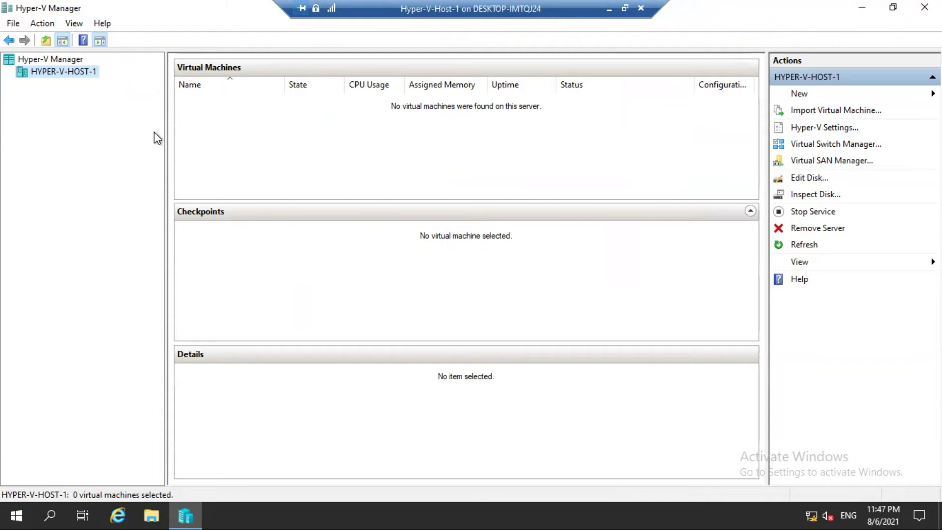
pyautogui.click(610, 11)
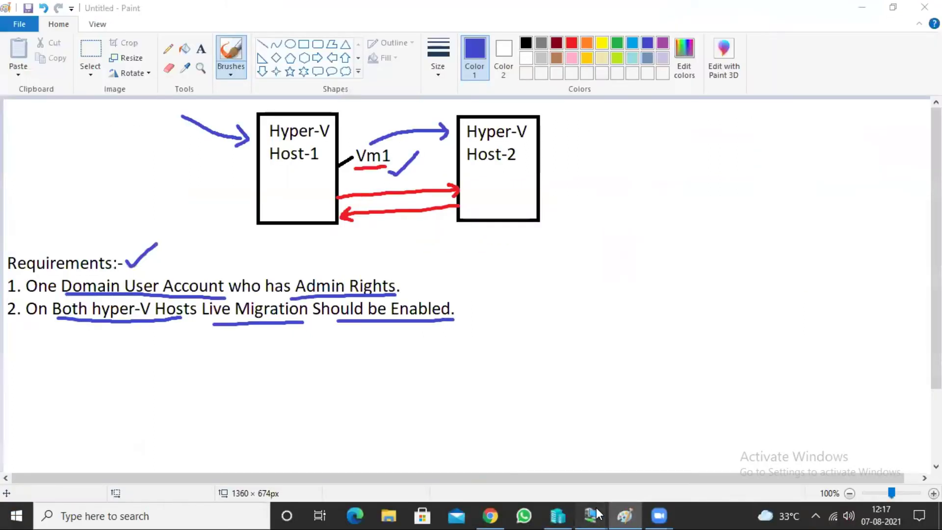
# On Host-2, launch Hyper-V Manager, confirm HYPER-V-HOST-2 lists no virtual machines, and close it.
pyautogui.moveTo(591, 515)
pyautogui.click(594, 432)
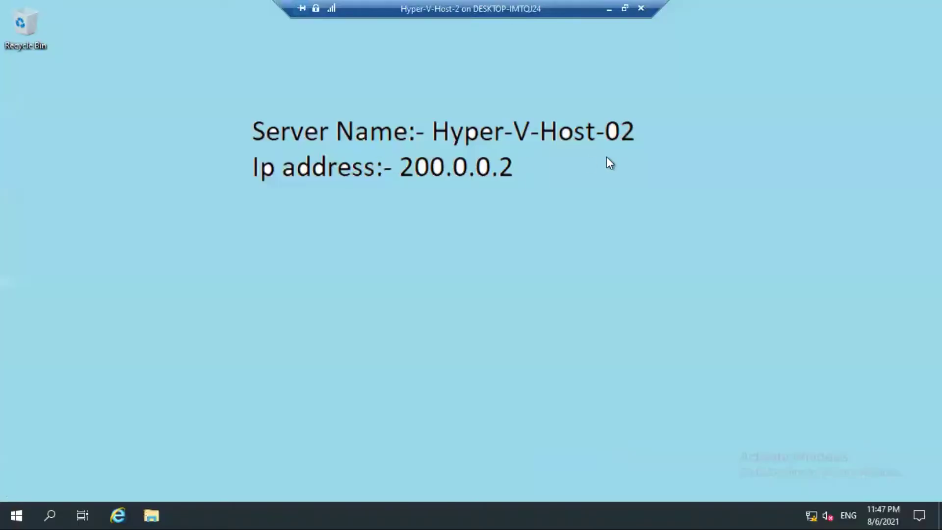
pyautogui.click(9, 510)
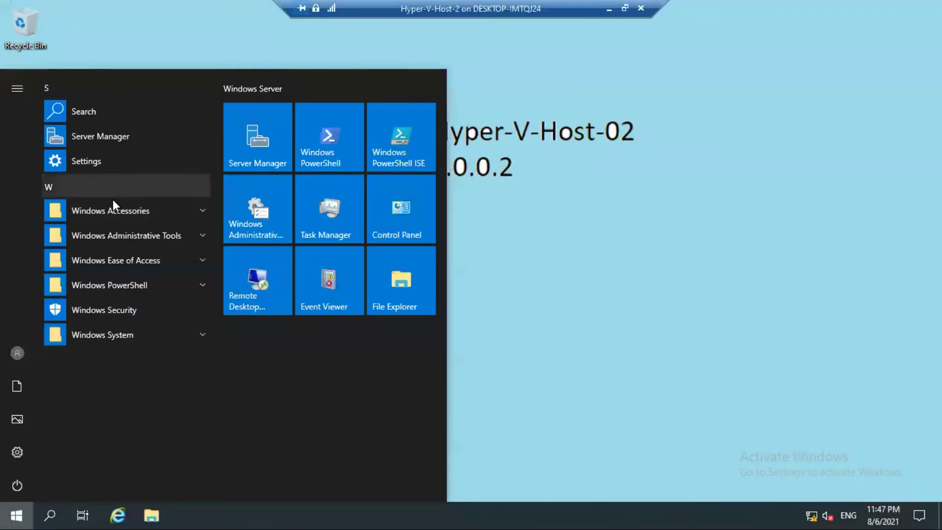
pyautogui.click(116, 233)
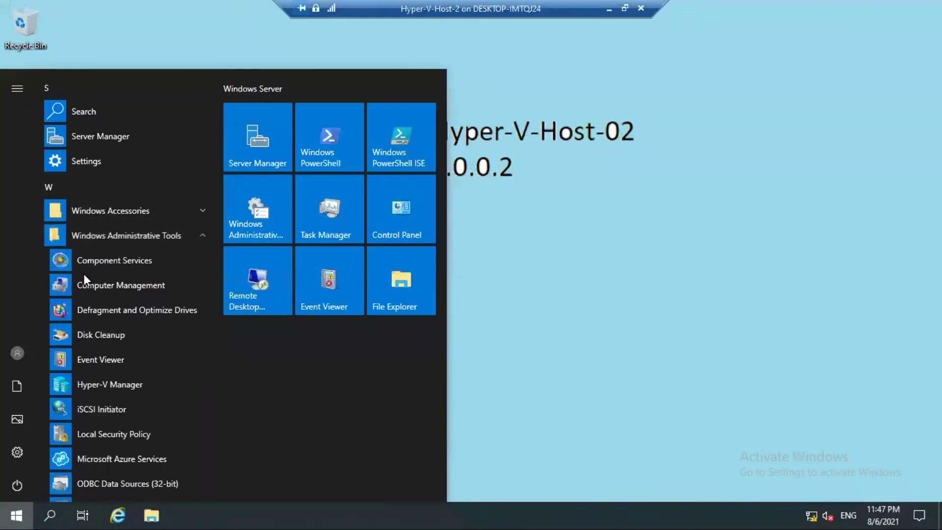
pyautogui.click(128, 383)
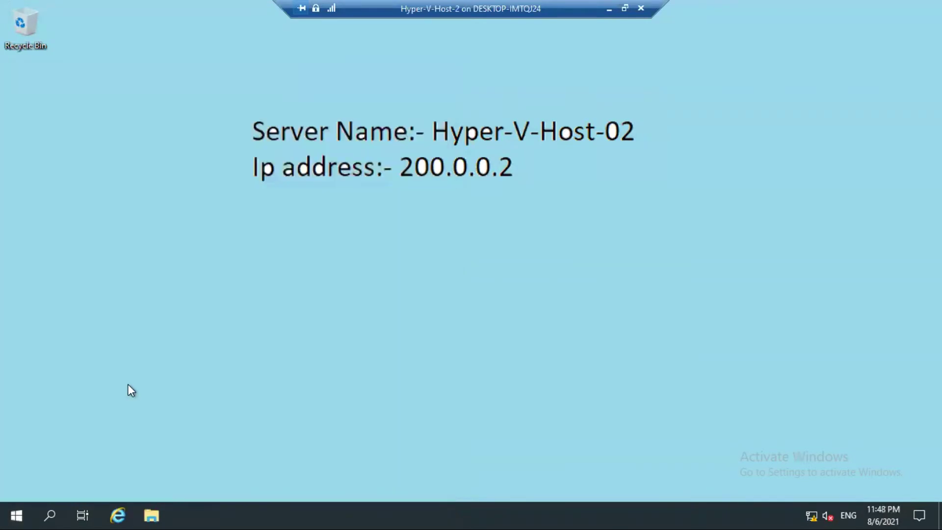
pyautogui.click(200, 77)
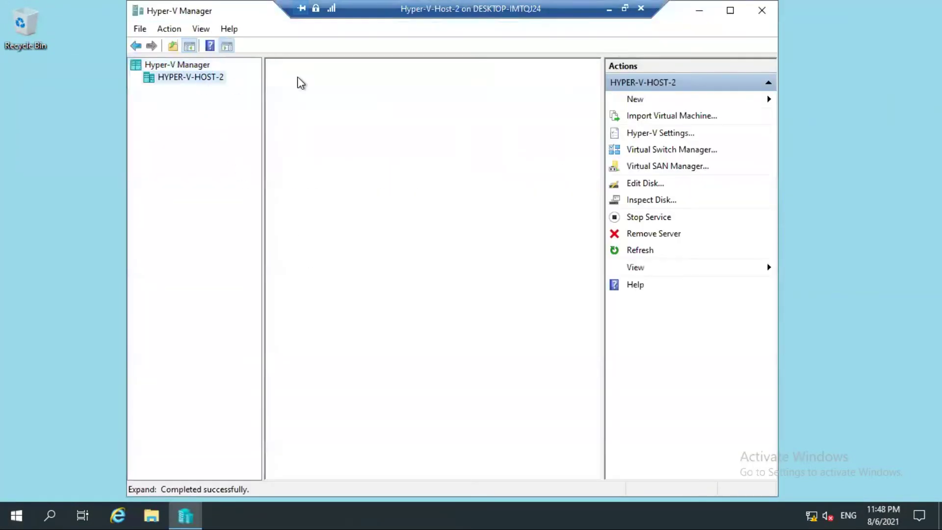
pyautogui.click(729, 10)
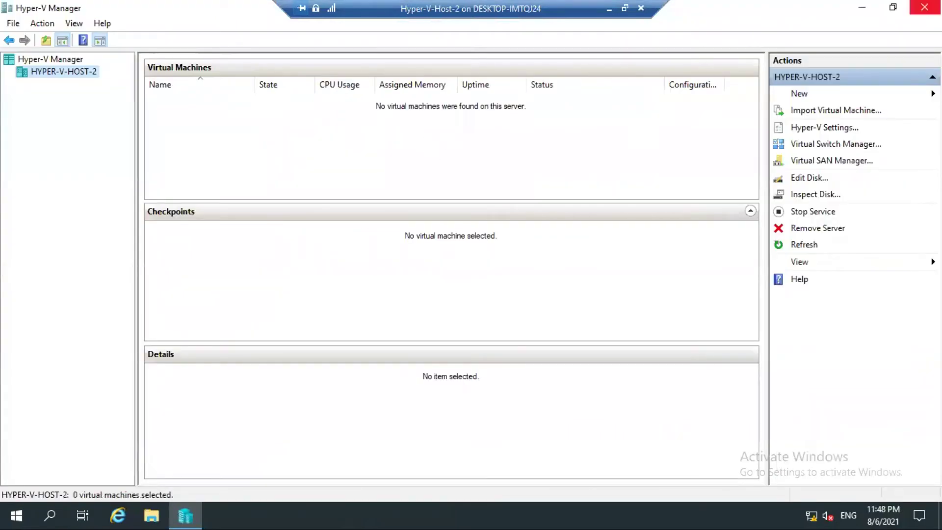
pyautogui.click(925, 7)
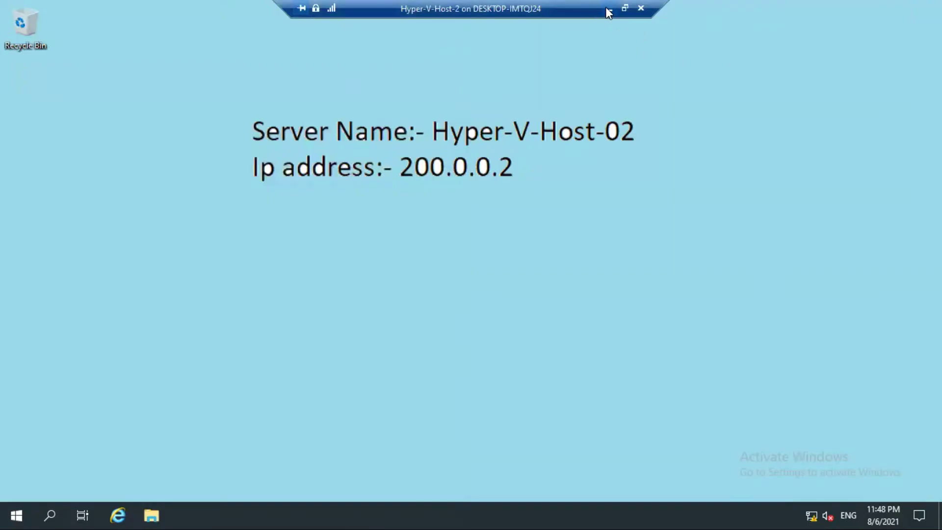
# Switch to the PDC domain controller session and expand its Windows Administrative Tools list.
pyautogui.click(609, 8)
pyautogui.moveTo(622, 514)
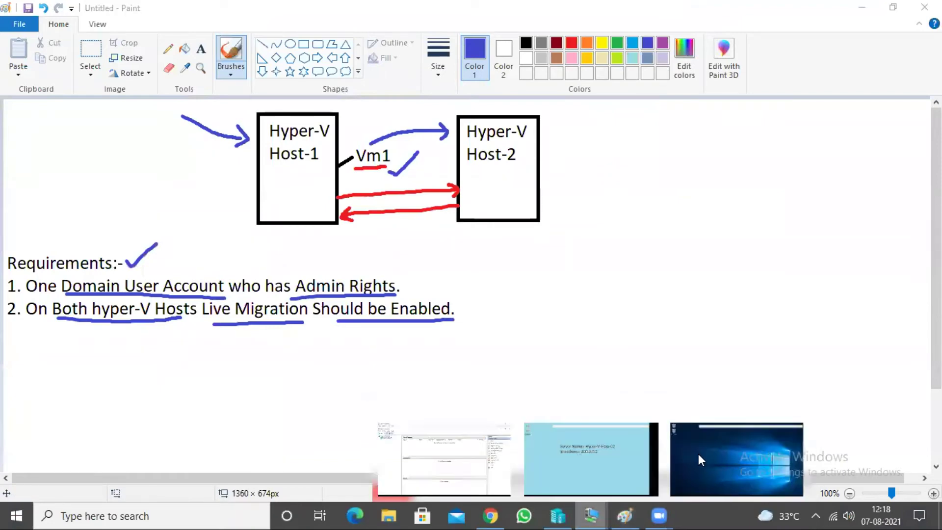
pyautogui.click(736, 454)
pyautogui.click(18, 510)
pyautogui.click(122, 235)
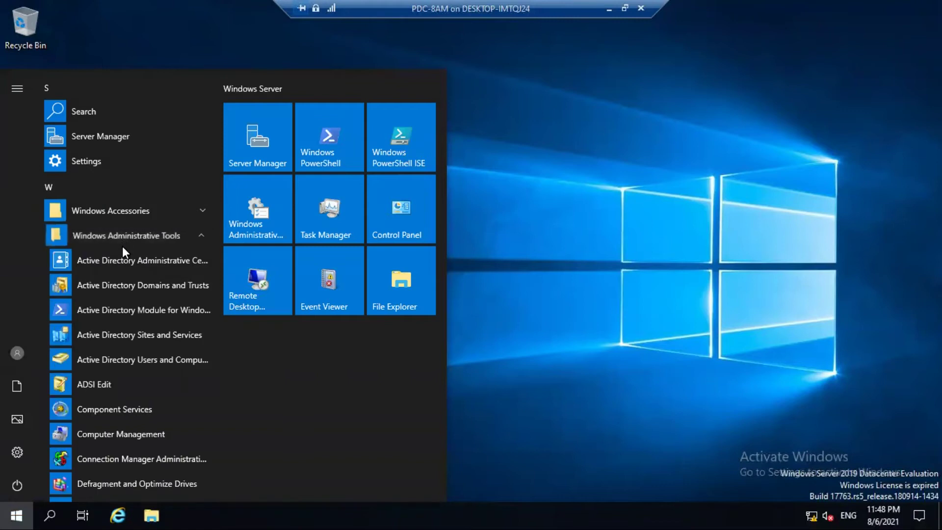
# Launch Active Directory Users and Computers and start a new user in the Abc.local Users container.
pyautogui.click(129, 354)
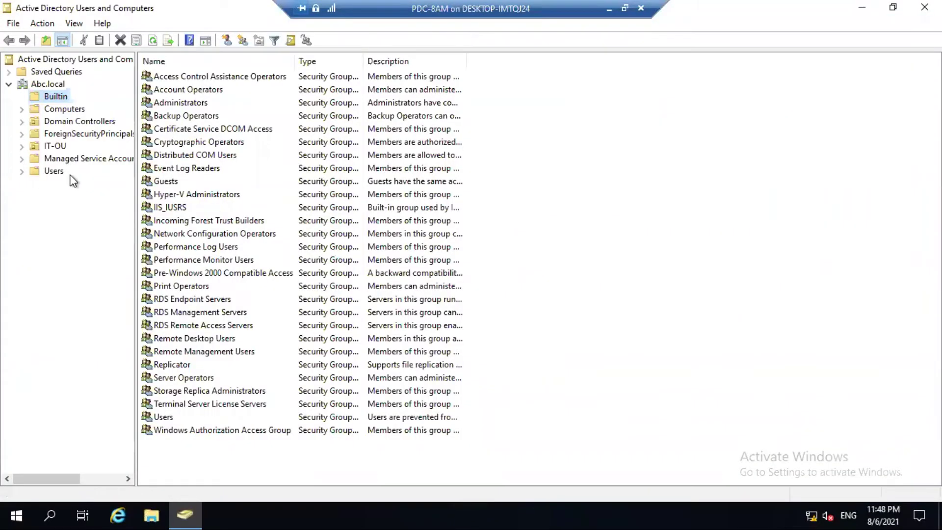
pyautogui.click(67, 173)
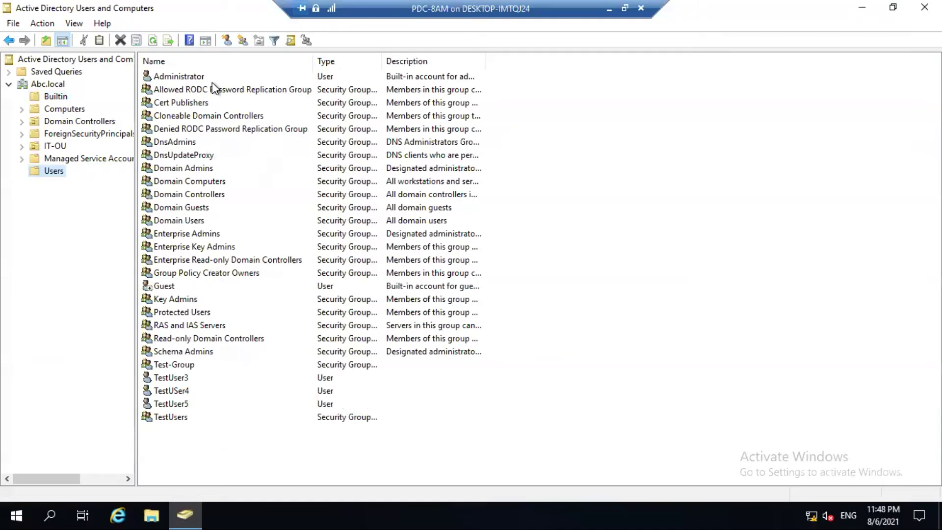
pyautogui.rightClick(35, 172)
pyautogui.moveTo(146, 219)
pyautogui.click(198, 366)
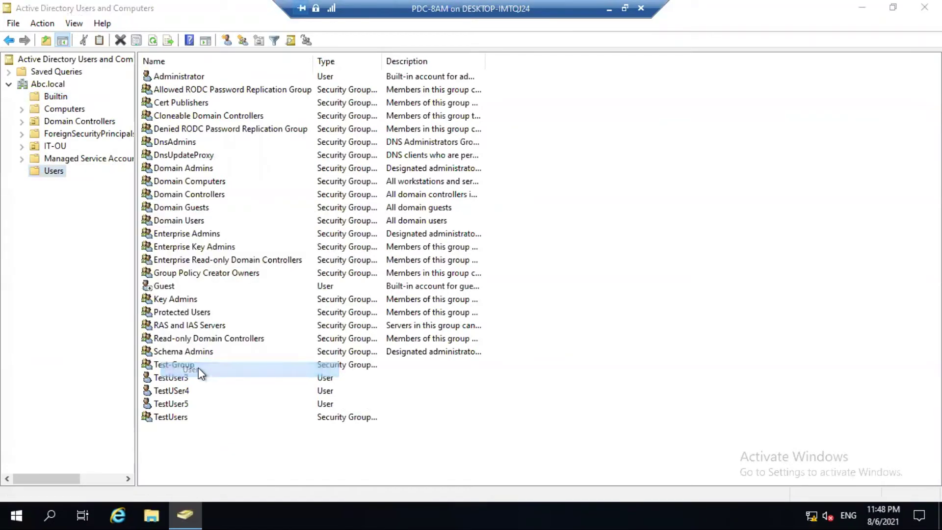
# Enter Admin as the first name and logon name, correcting the typo.
pyautogui.write('Admin')
pyautogui.press('Tab')
pyautogui.press('Tab')
pyautogui.press('Tab')
pyautogui.press('Tab')
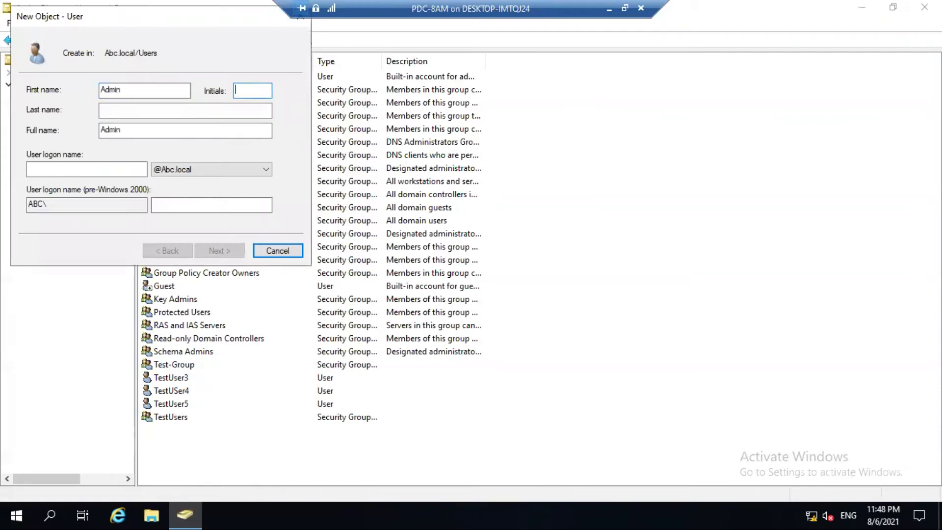
pyautogui.write('Admn')
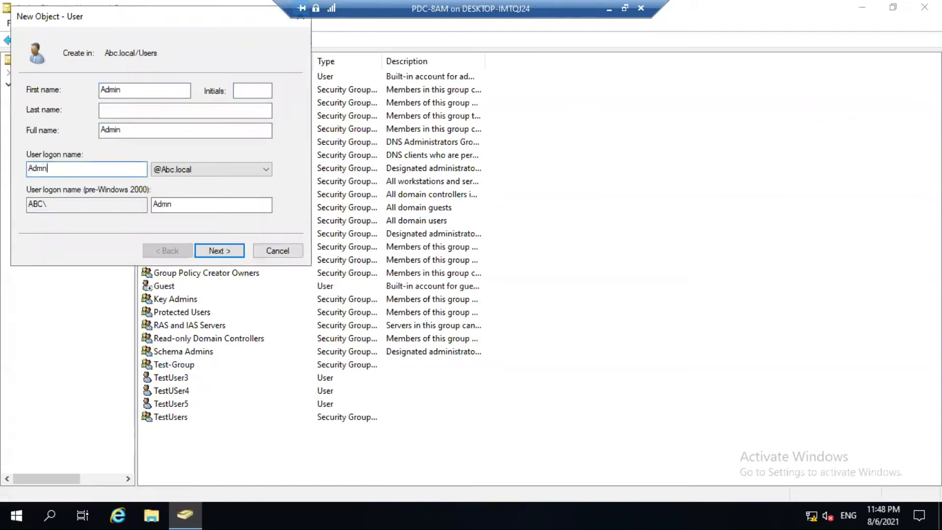
pyautogui.click(44, 168)
pyautogui.write('i')
pyautogui.press('Return')
# Set and confirm the account password, make it user-unchangeable, and finish creating Admin.
pyautogui.write('Abc@123')
pyautogui.press('Tab')
pyautogui.write('A')
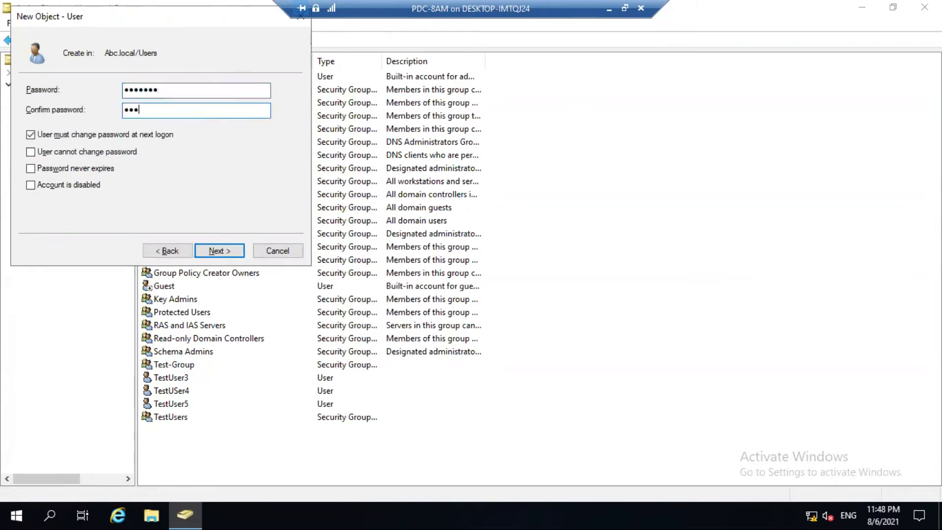
pyautogui.write('bc@123')
pyautogui.press('Tab')
pyautogui.press('space')
pyautogui.press('Tab')
pyautogui.press('space')
pyautogui.press('Tab')
pyautogui.press('Tab')
pyautogui.press('Tab')
pyautogui.press('Return')
pyautogui.press('Return')
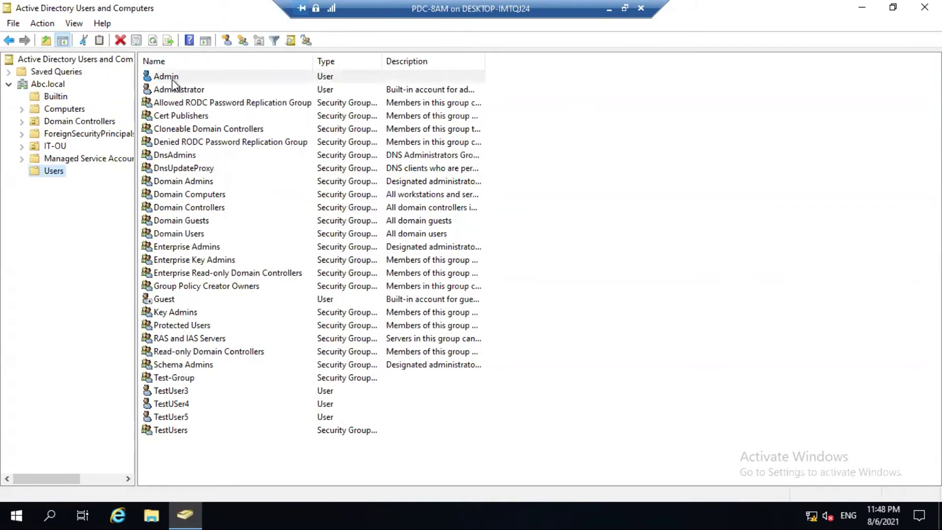
pyautogui.click(173, 80)
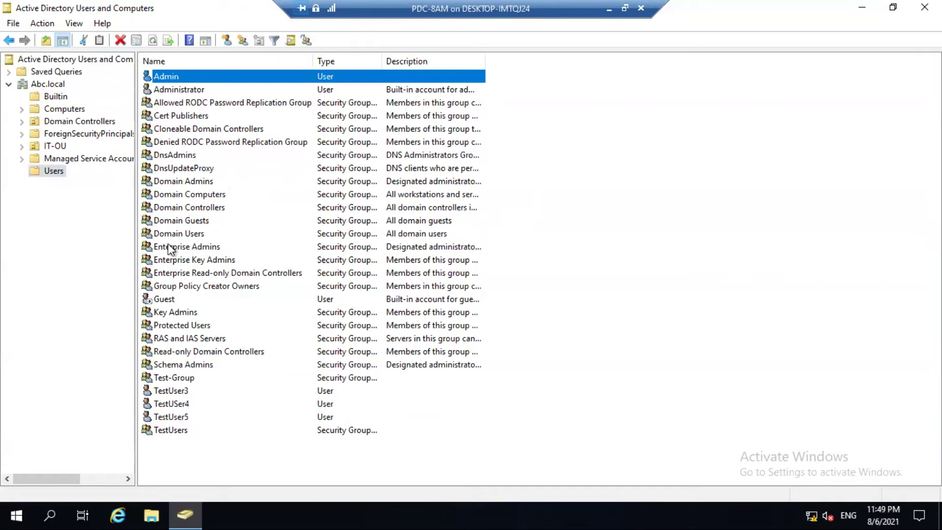
# Look at the Administrators group in Builtin, then return to the Users container.
pyautogui.click(55, 96)
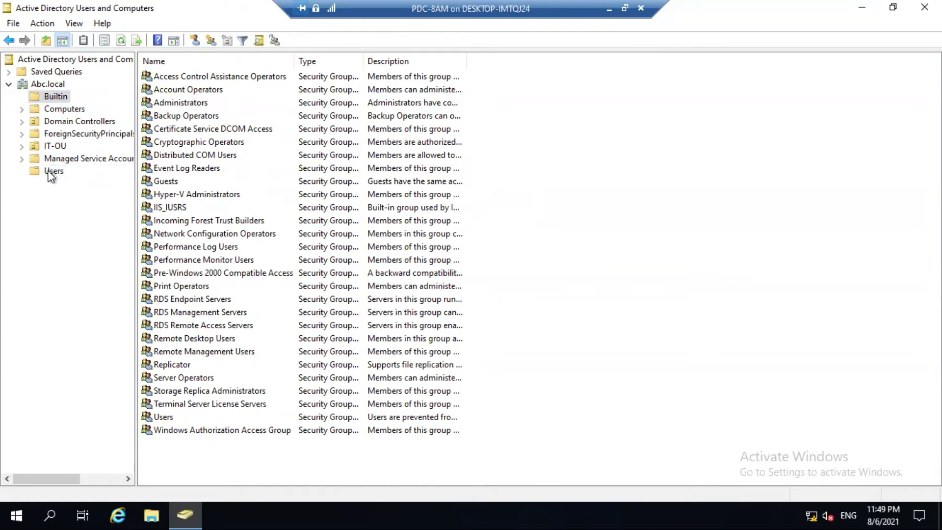
pyautogui.rightClick(174, 109)
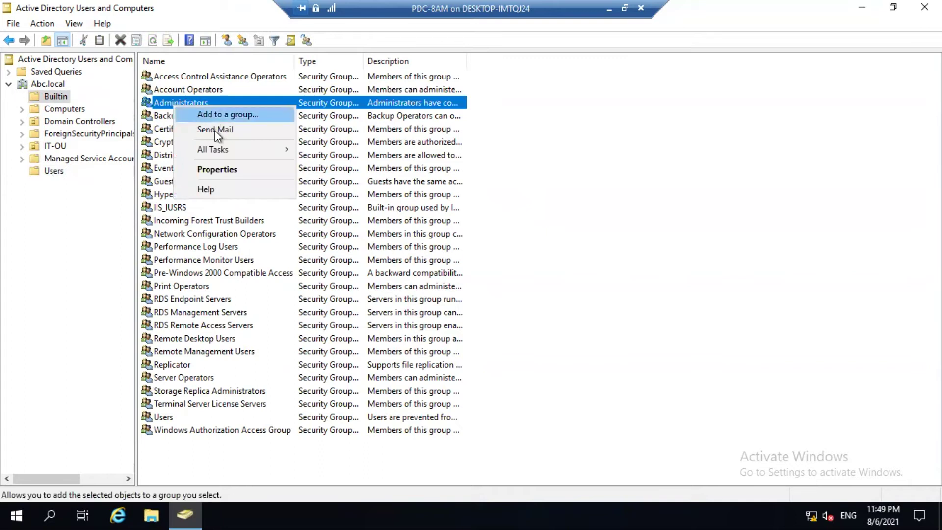
pyautogui.click(59, 219)
pyautogui.click(51, 171)
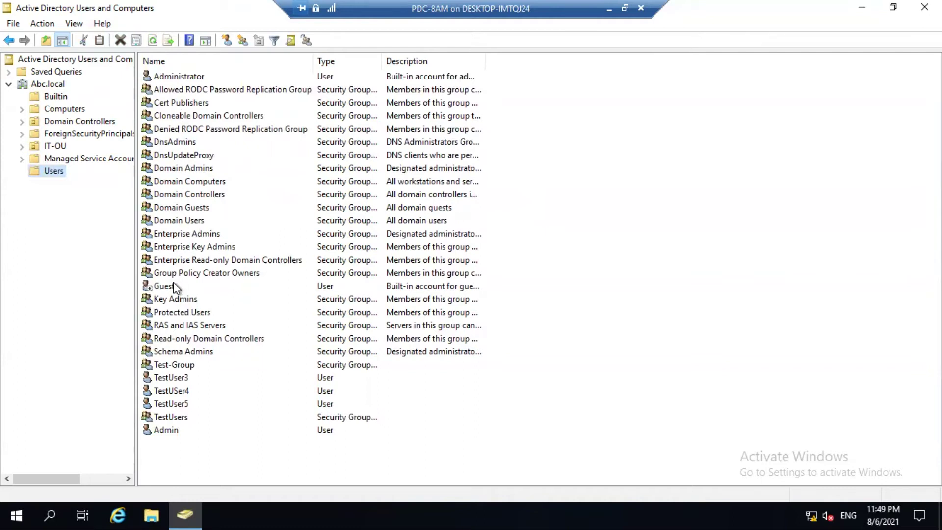
# Start adding Admin to groups, resolving Administrators and Domain Admins.
pyautogui.click(165, 429)
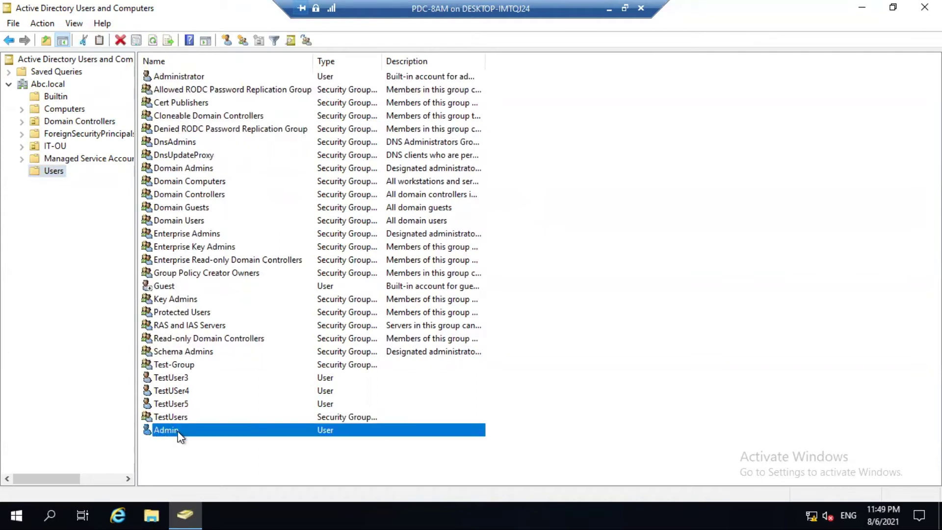
pyautogui.rightClick(178, 432)
pyautogui.click(212, 234)
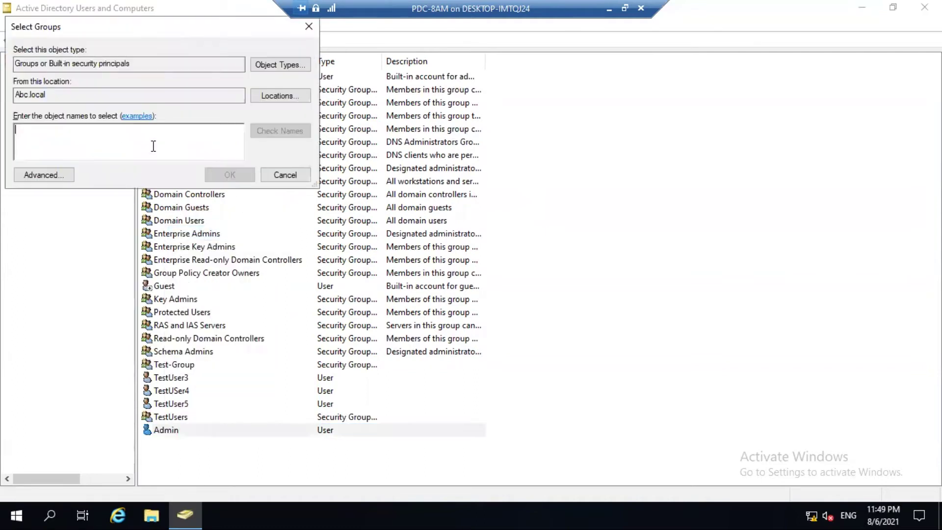
pyautogui.write('admin')
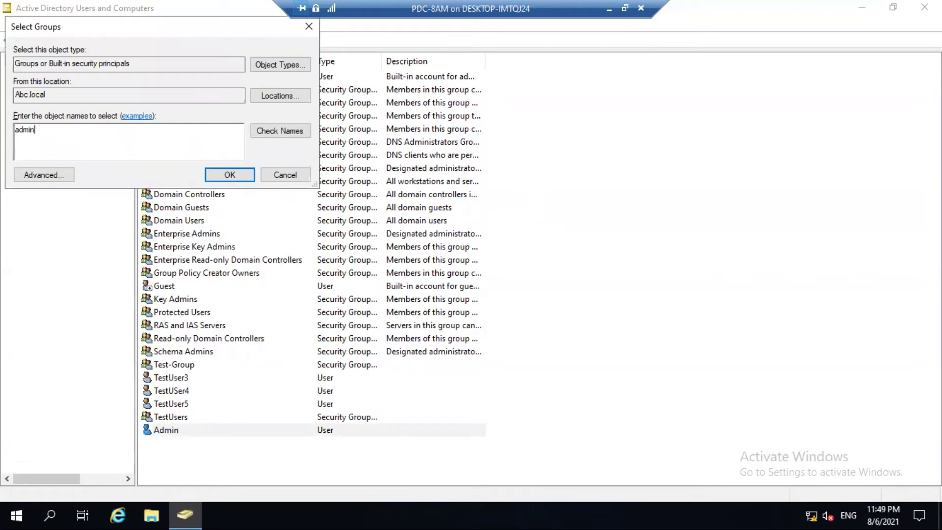
pyautogui.hotkey('alt', 'c')
pyautogui.write('; Dom')
pyautogui.hotkey('alt', 'c')
pyautogui.doubleClick(103, 136)
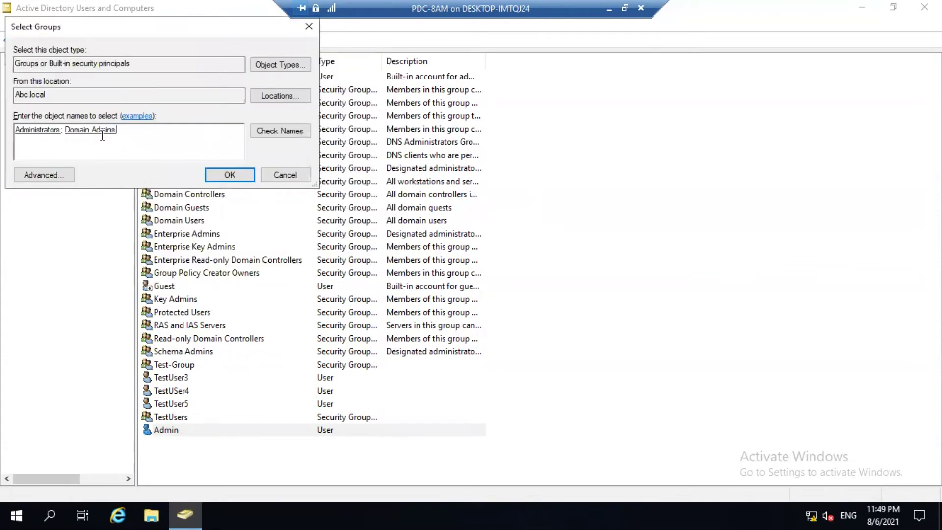
# Add Enterprise Admins as the third group, confirm, and dismiss the success message.
pyautogui.write('enter')
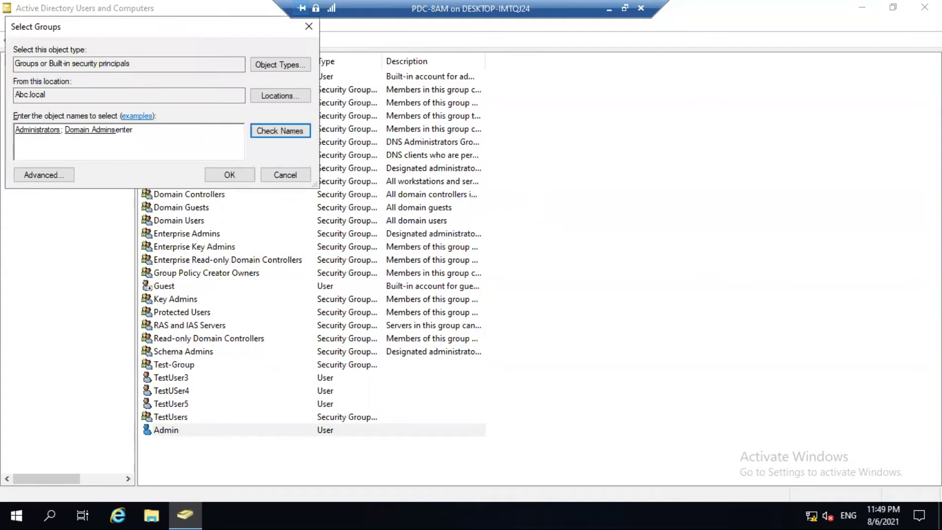
pyautogui.click(277, 132)
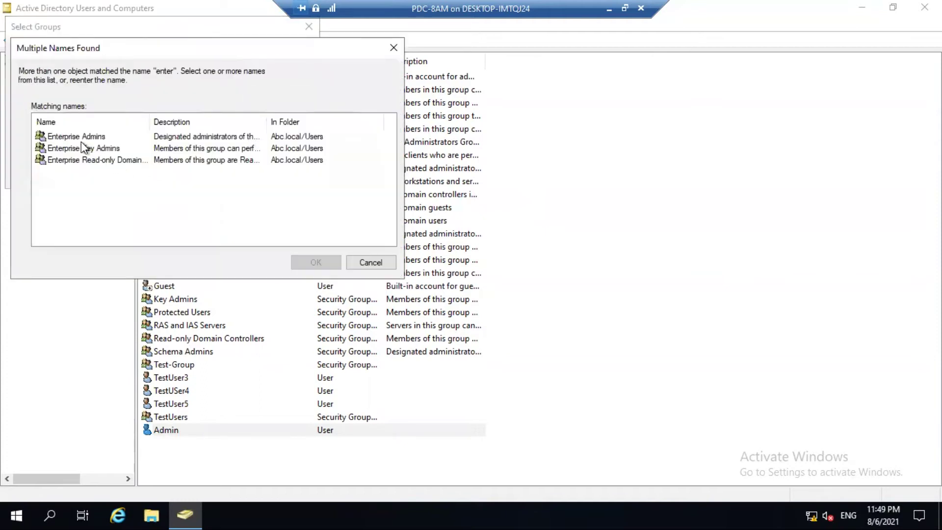
pyautogui.click(316, 263)
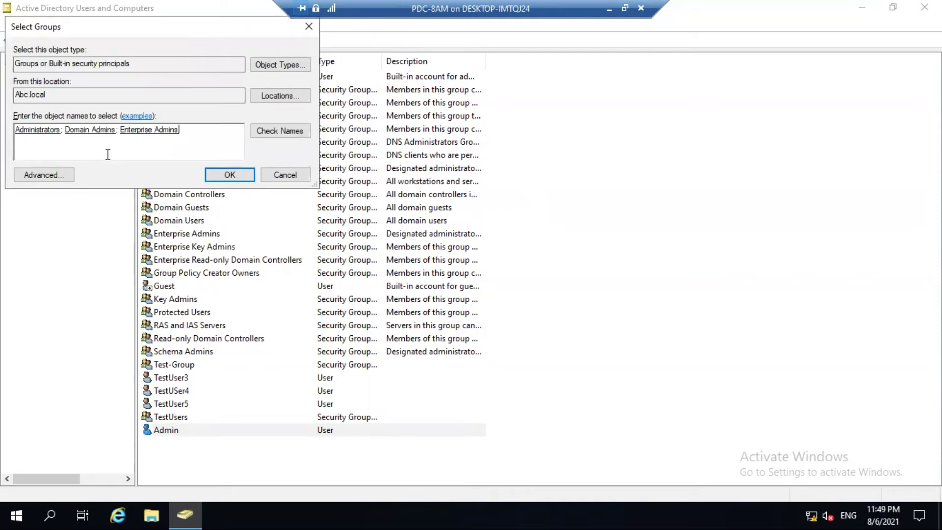
pyautogui.click(218, 174)
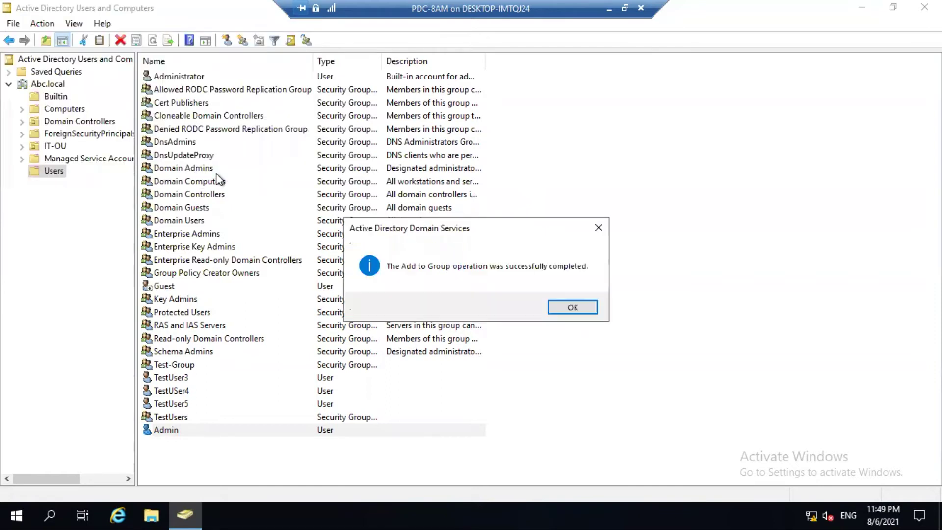
pyautogui.click(583, 309)
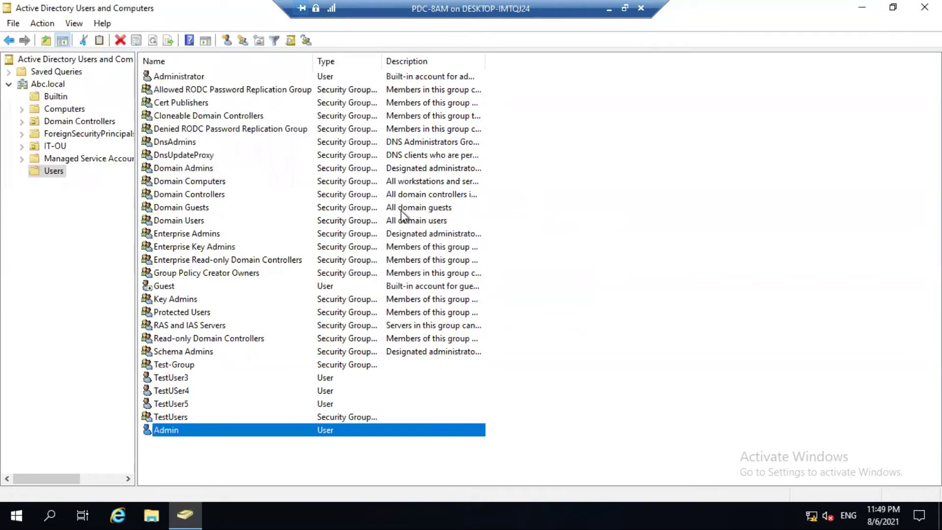
pyautogui.rightClick(179, 430)
pyautogui.click(196, 396)
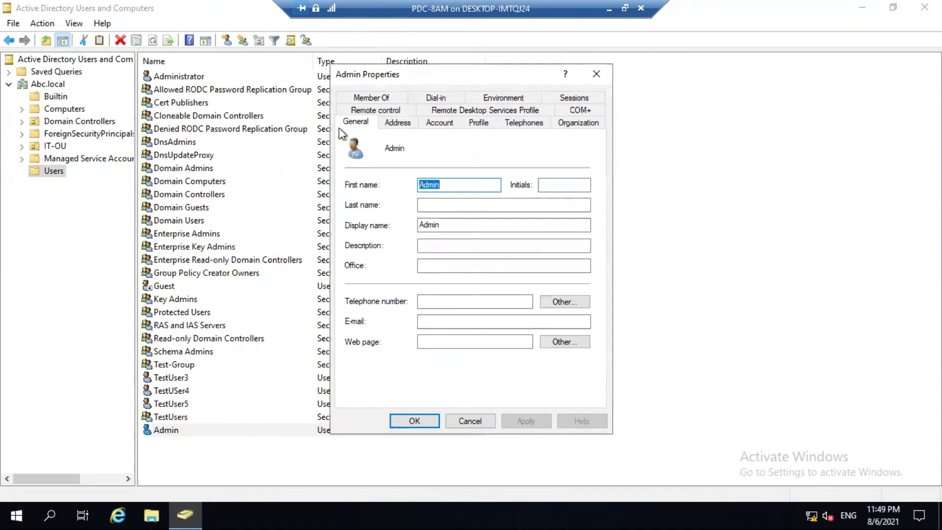
pyautogui.click(379, 97)
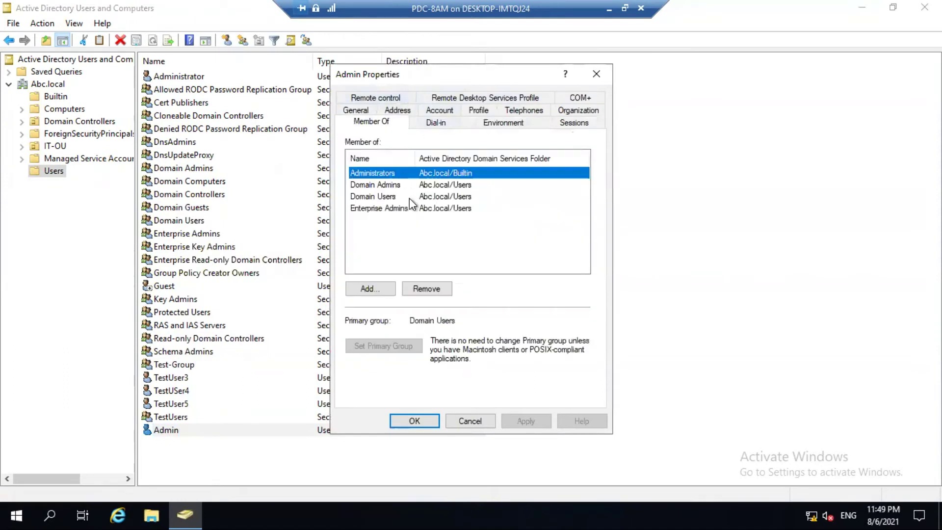
pyautogui.click(371, 186)
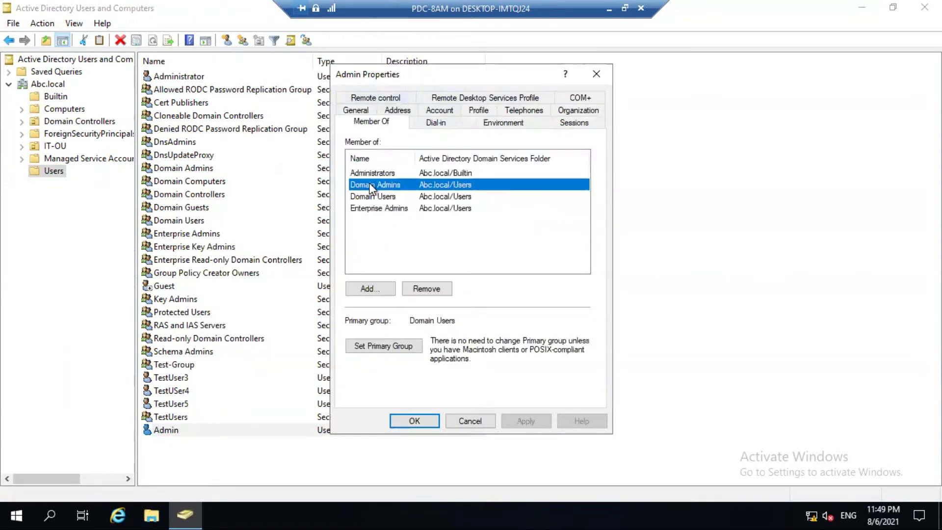
pyautogui.click(376, 172)
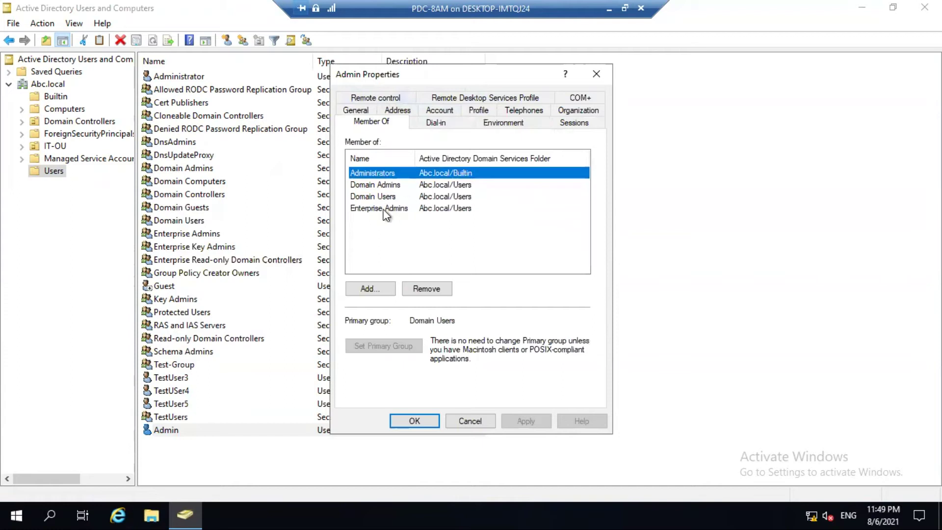
pyautogui.click(364, 209)
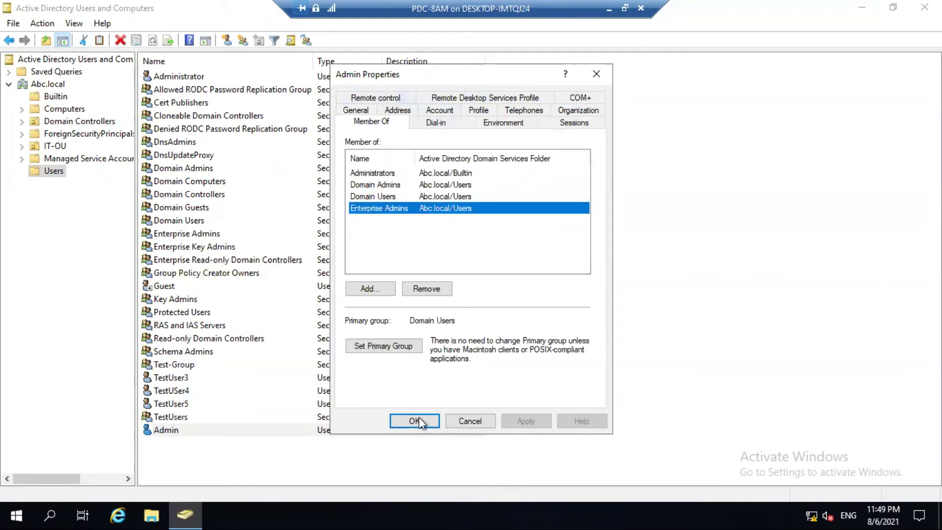
pyautogui.click(418, 421)
pyautogui.click(663, 313)
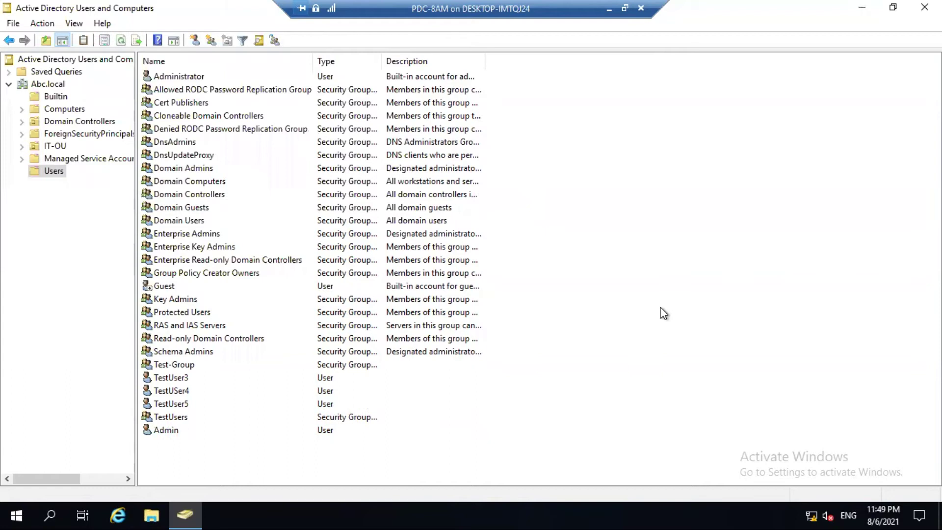
# Close Active Directory Users and Computers and switch to the Hyper-V-Host-1 session.
pyautogui.click(925, 7)
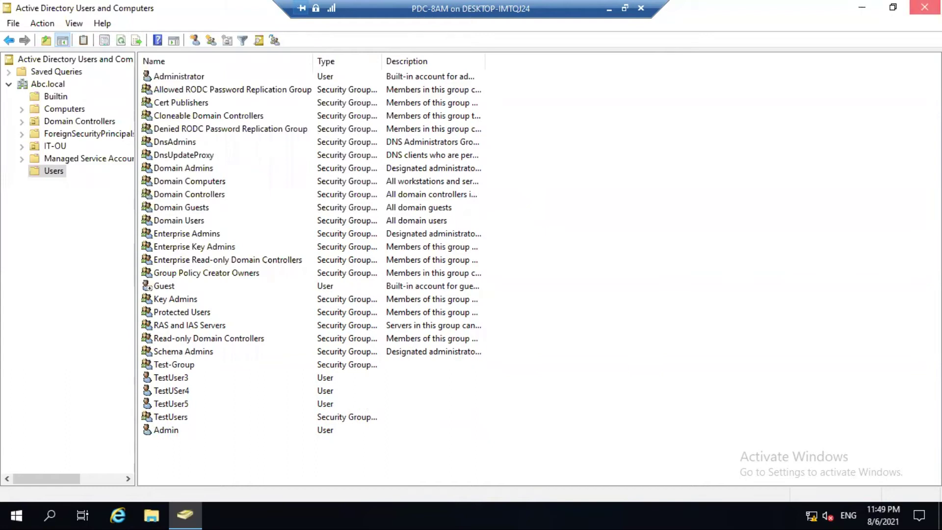
pyautogui.click(609, 9)
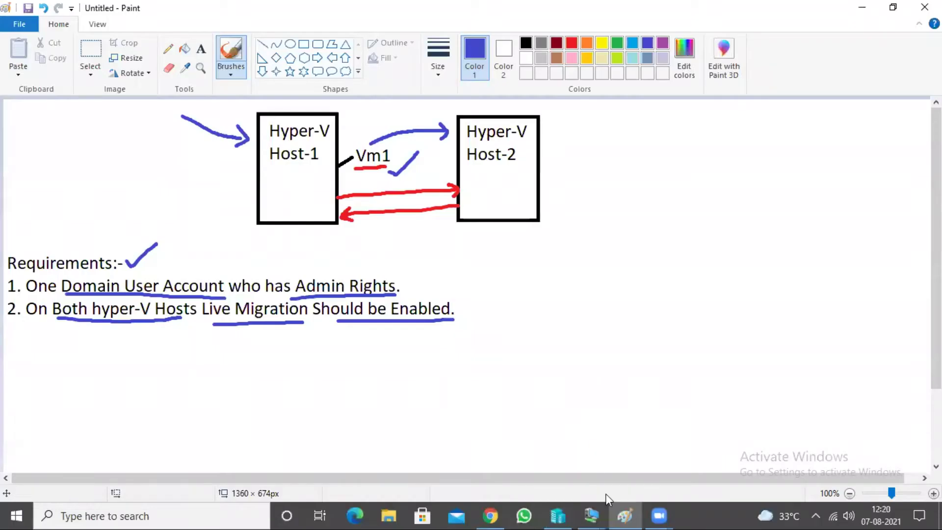
pyautogui.click(592, 513)
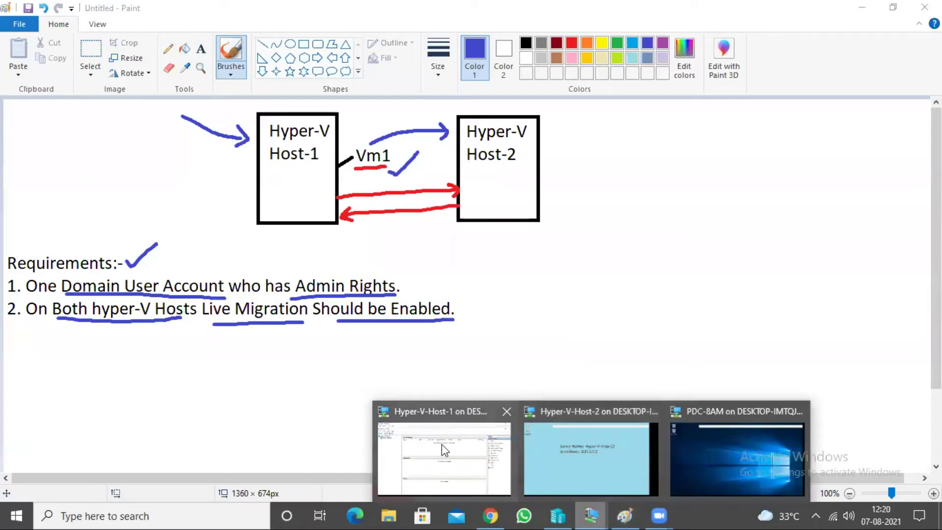
pyautogui.click(445, 450)
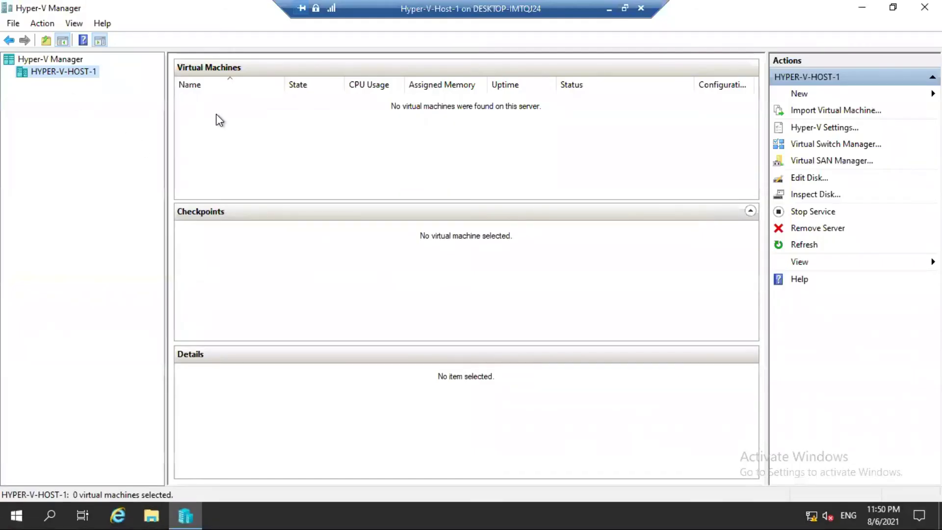
# Close Hyper-V Manager and sign out of the administrator account on Host-1.
pyautogui.click(925, 7)
pyautogui.click(8, 504)
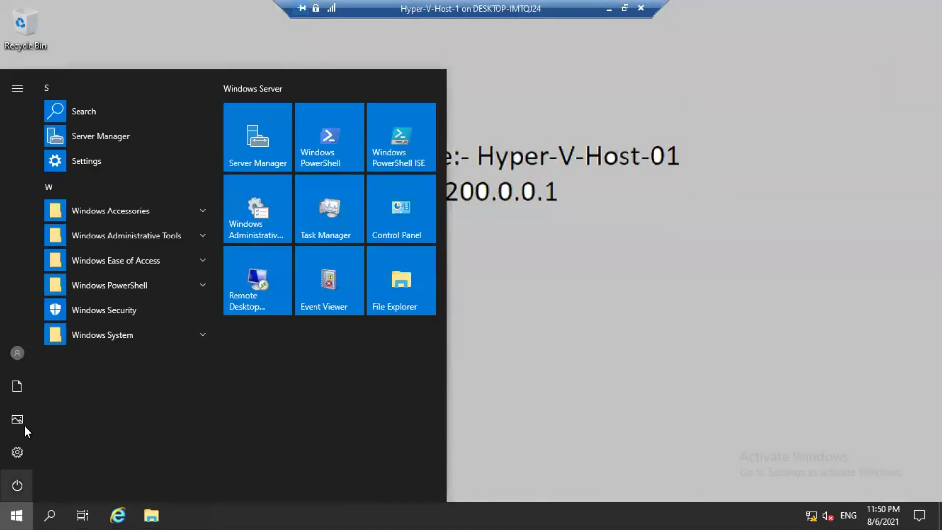
pyautogui.click(15, 350)
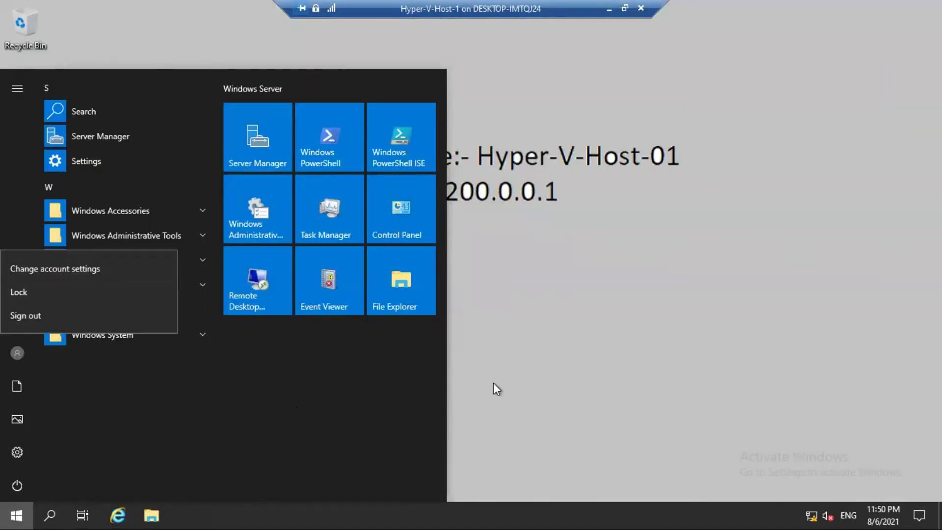
pyautogui.press('Escape')
pyautogui.click(16, 90)
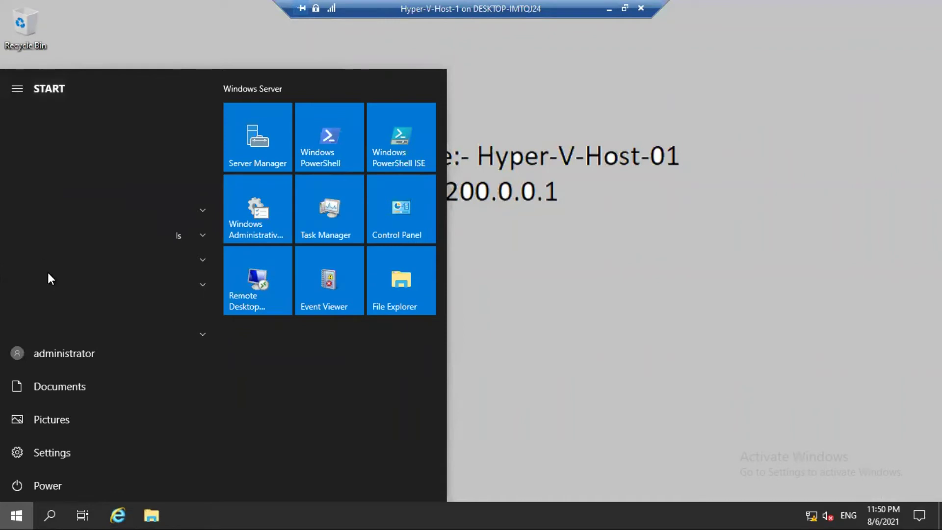
pyautogui.click(7, 354)
pyautogui.click(47, 315)
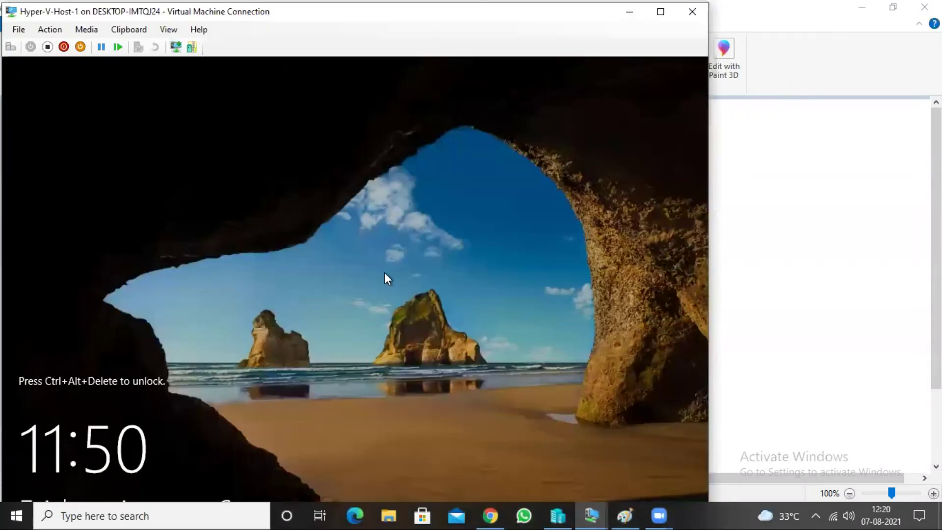
# Sign in as Admin with its password, then minimize the connection window and Paint.
pyautogui.hotkey('ctrl', 'alt', 'End')
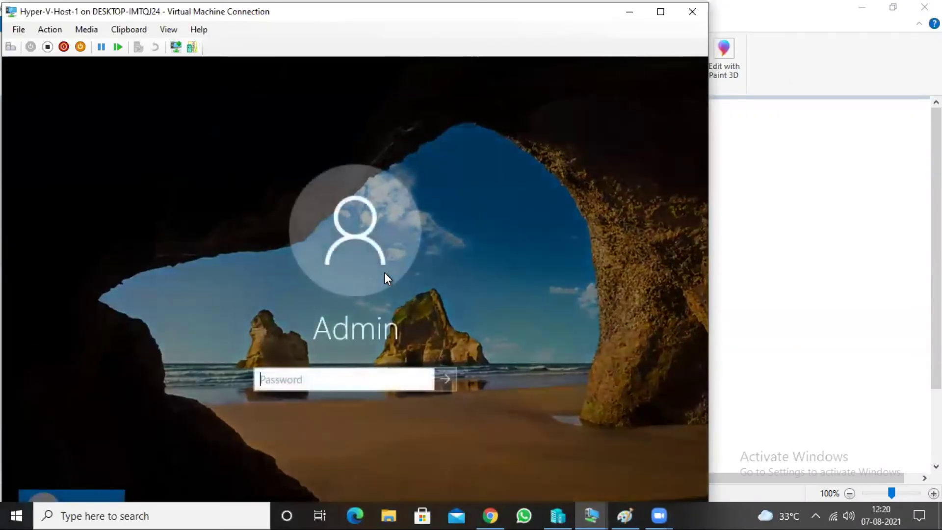
pyautogui.write('••••')
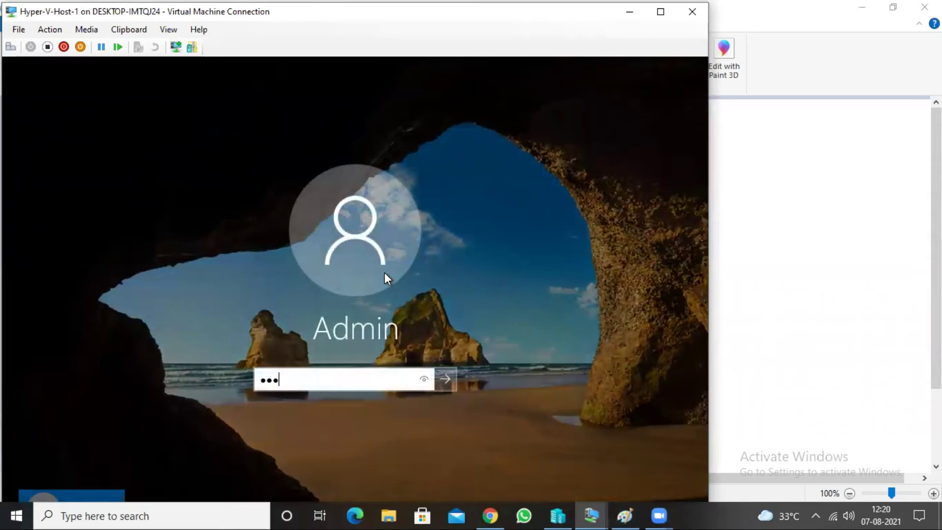
pyautogui.write('•••')
pyautogui.press('Return')
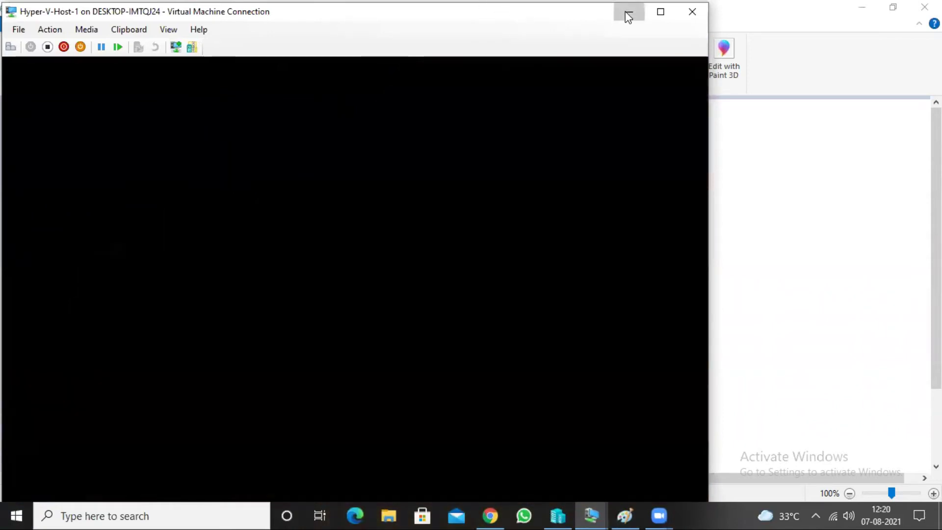
pyautogui.click(628, 14)
pyautogui.click(860, 8)
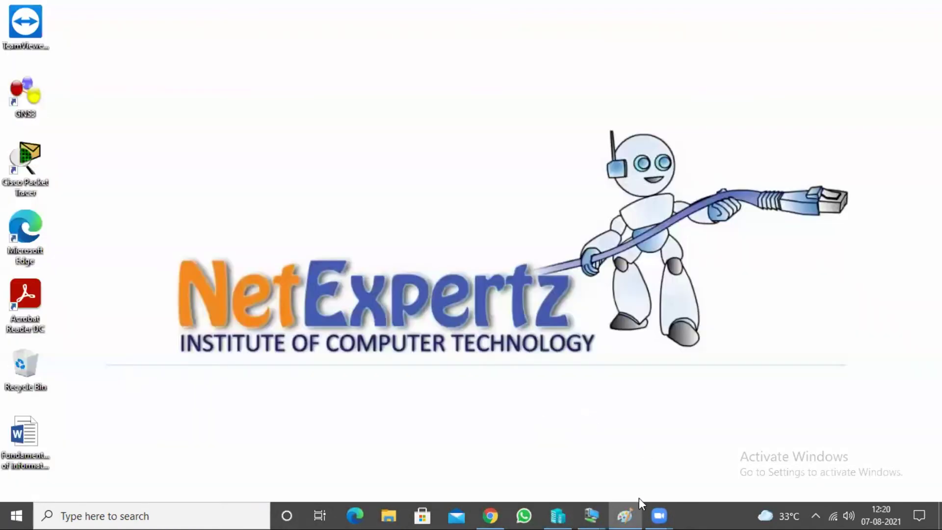
# Switch to the Hyper-V-Host-2 session and sign out of the administrator account.
pyautogui.moveTo(591, 515)
pyautogui.click(559, 436)
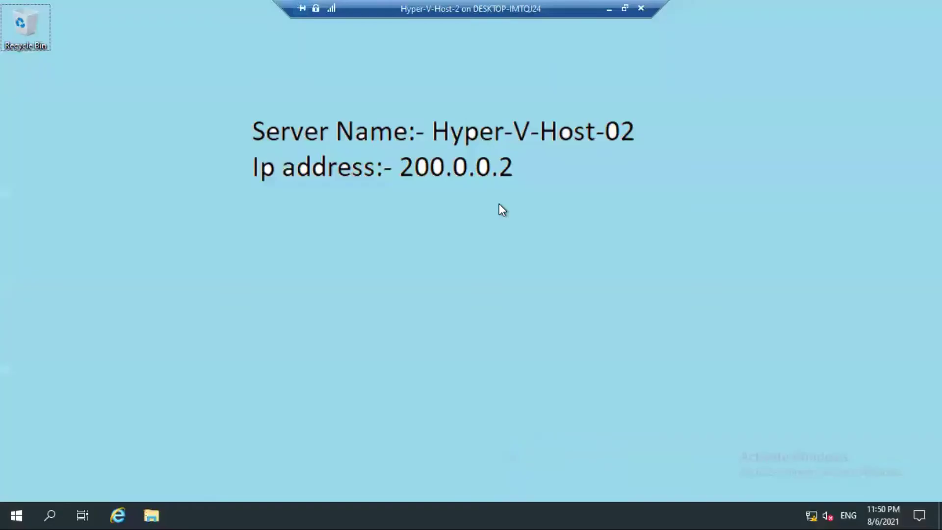
pyautogui.click(19, 505)
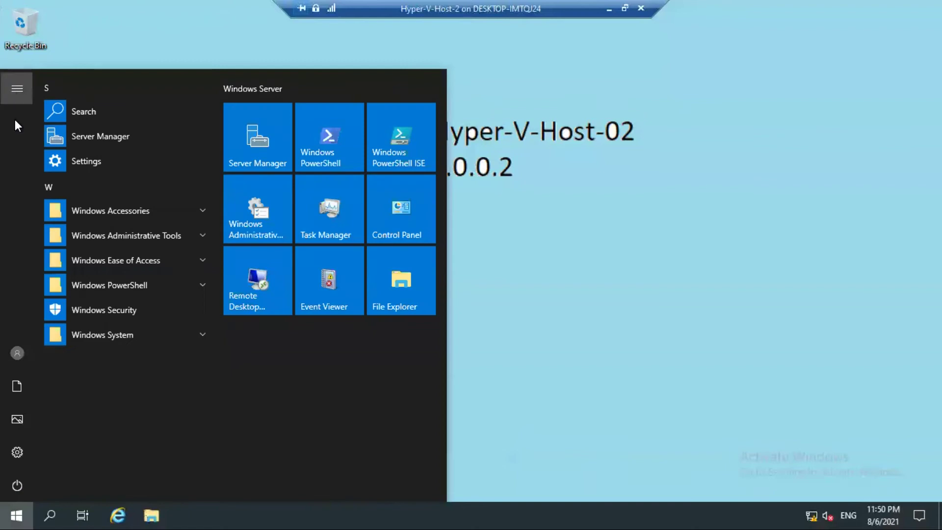
pyautogui.moveTo(15, 125)
pyautogui.click(48, 355)
pyautogui.click(43, 318)
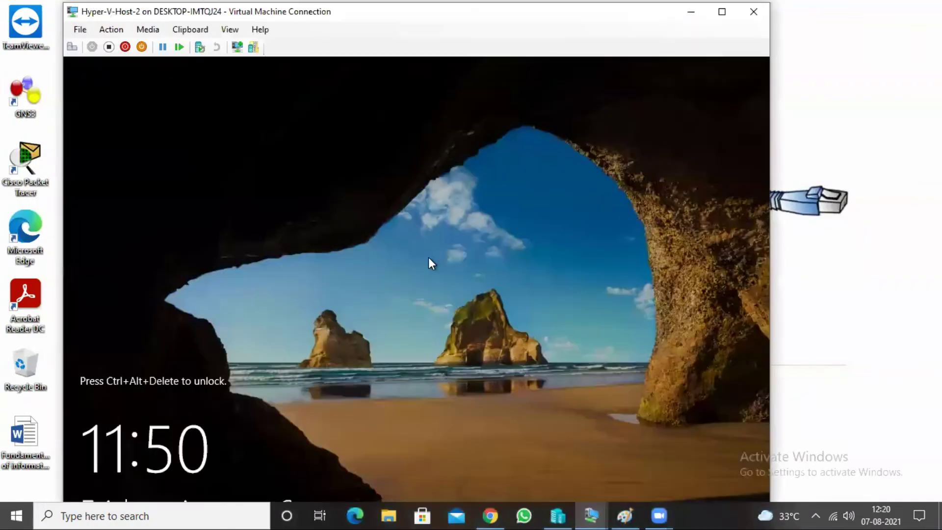
# Sign in as Admin with its password, minimize Host-2, and switch to Host-1.
pyautogui.click(458, 191)
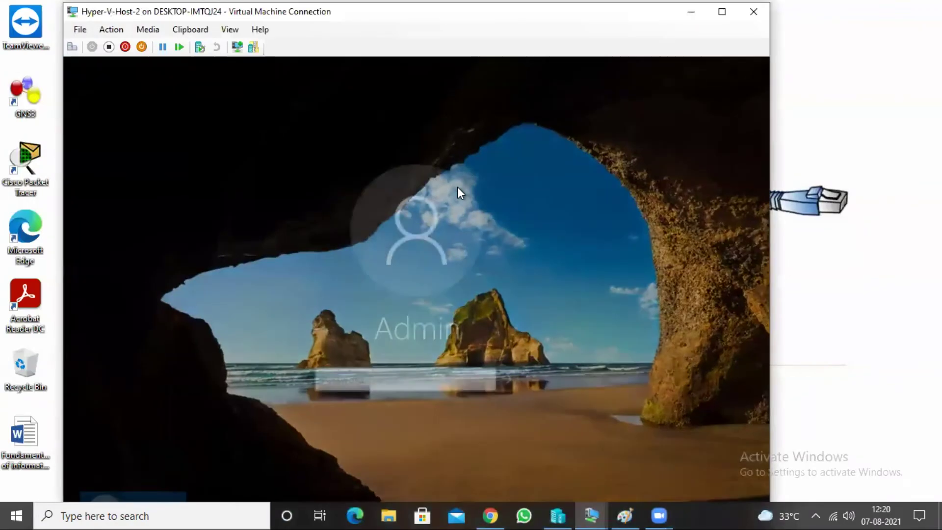
pyautogui.write('Pa$$w0rd')
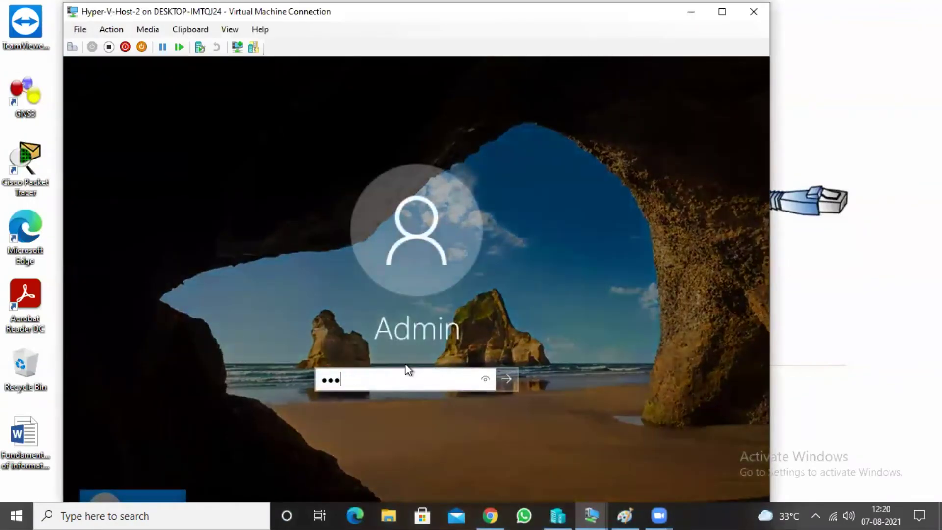
pyautogui.press('Return')
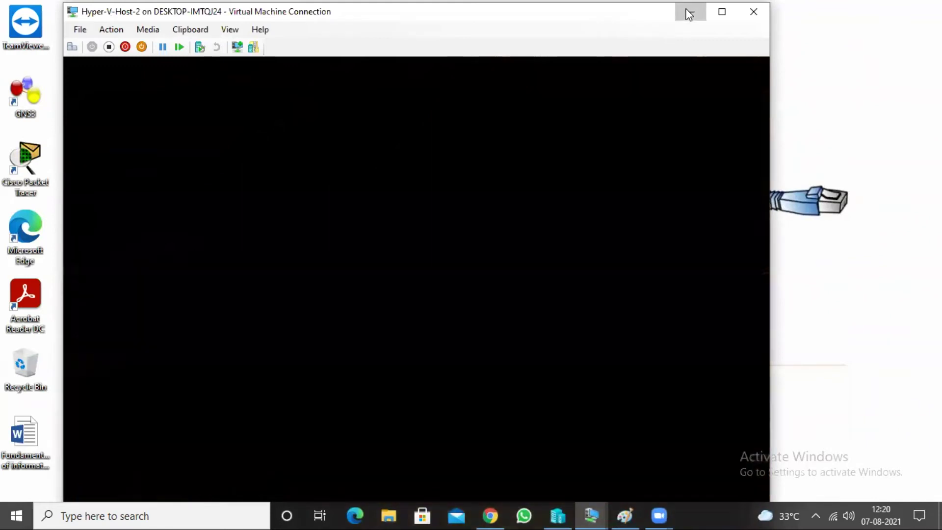
pyautogui.click(689, 11)
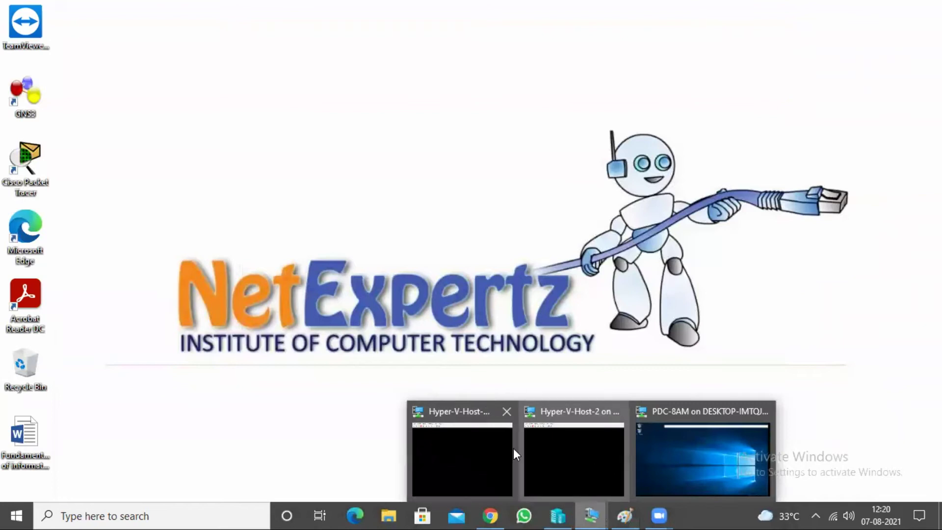
pyautogui.click(493, 445)
# Maximize the Host-1 connection, adjust Server Manager properties, close it, and refresh the desktop.
pyautogui.doubleClick(411, 15)
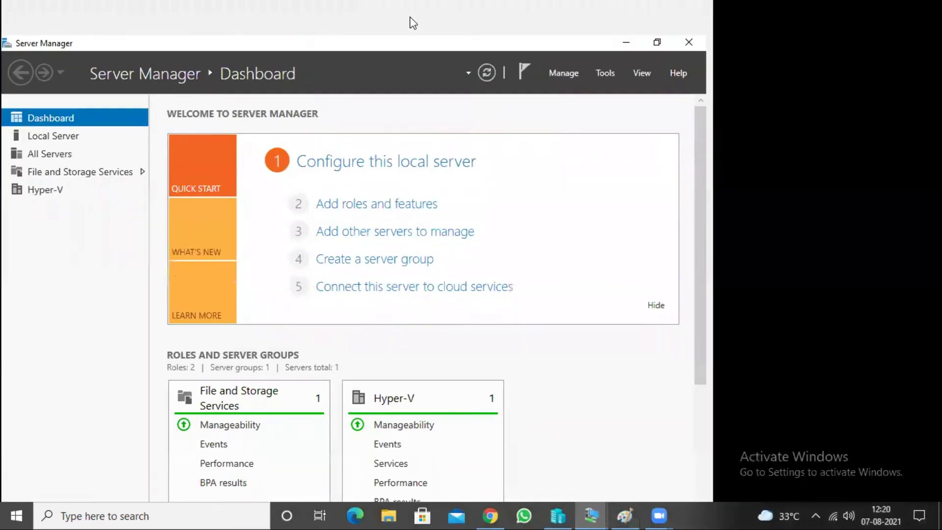
pyautogui.click(688, 38)
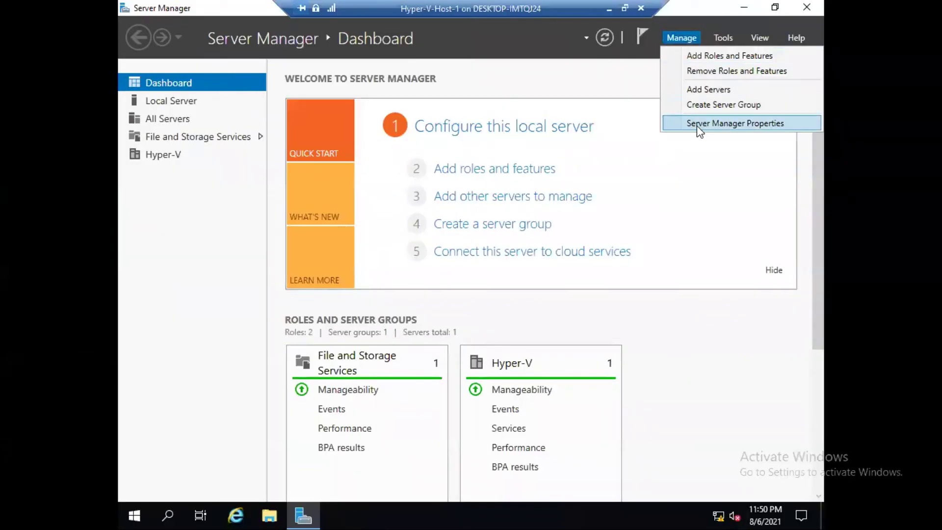
pyautogui.click(697, 125)
pyautogui.click(547, 325)
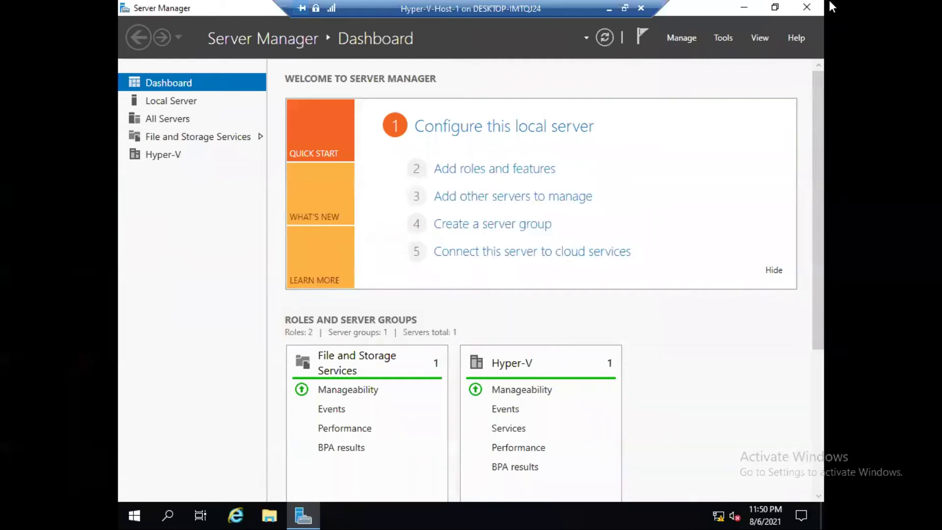
pyautogui.click(806, 8)
pyautogui.rightClick(421, 134)
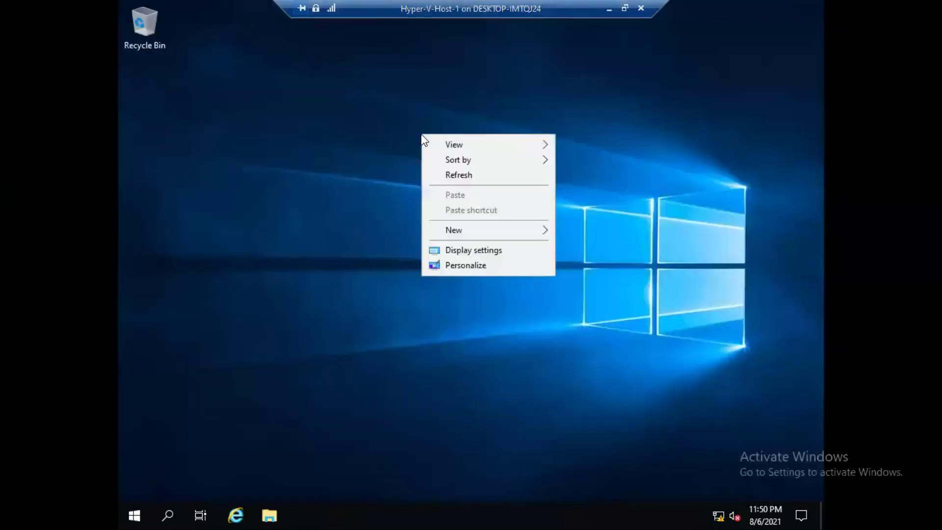
pyautogui.click(467, 173)
pyautogui.rightClick(328, 118)
pyautogui.click(367, 164)
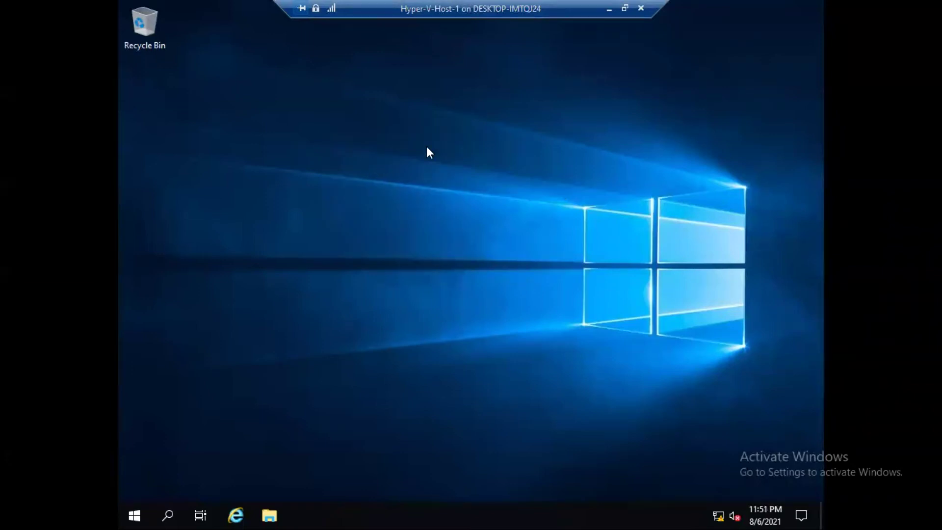
# Launch Hyper-V Manager from Windows Administrative Tools in the Start menu.
pyautogui.click(133, 513)
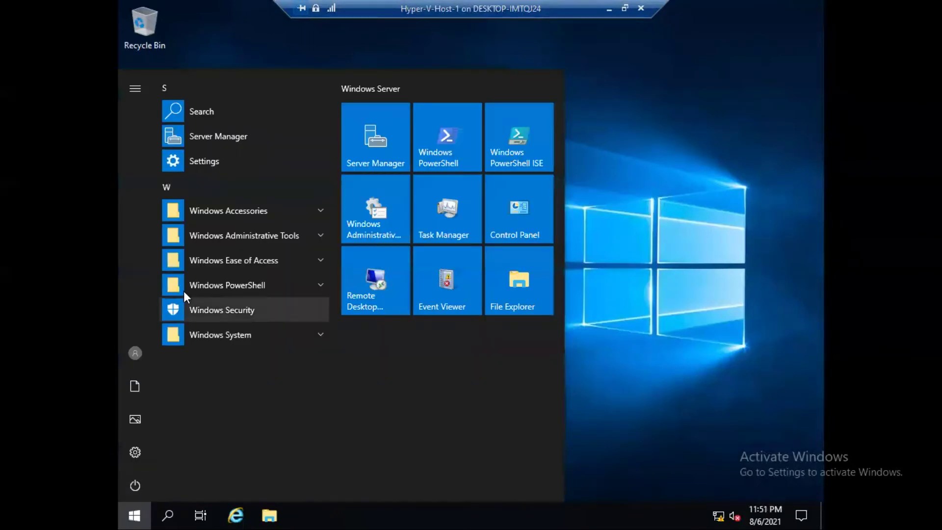
pyautogui.click(275, 236)
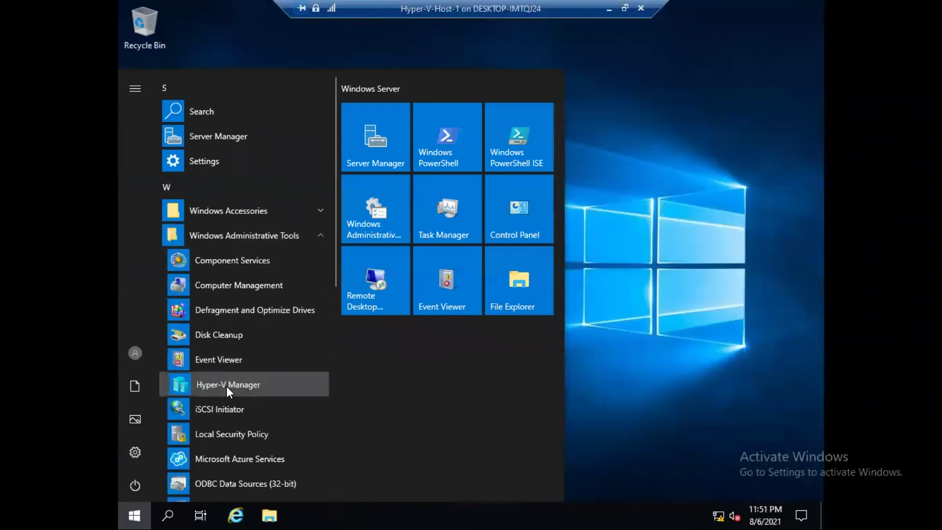
pyautogui.click(226, 385)
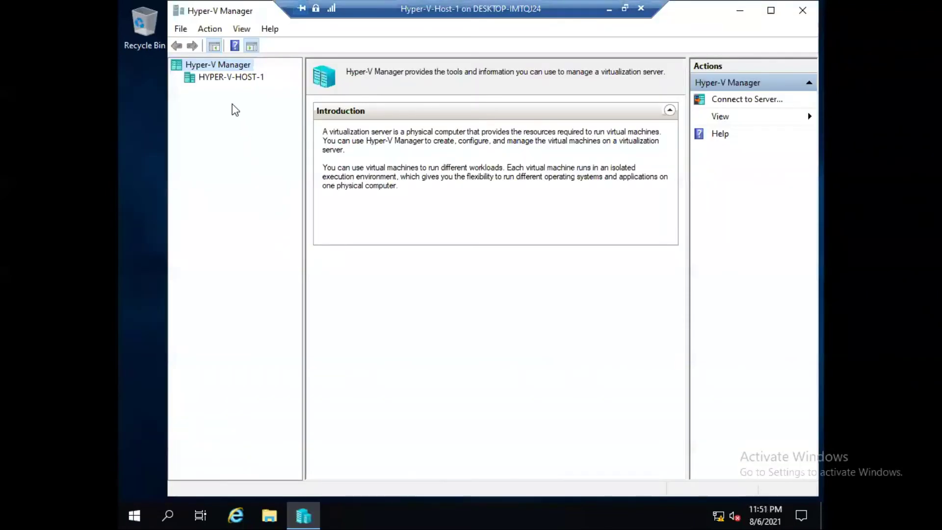
# Connect Hyper-V Manager to HYPER-V-HOST-2, found by searching the directory for 'hyper'.
pyautogui.click(226, 79)
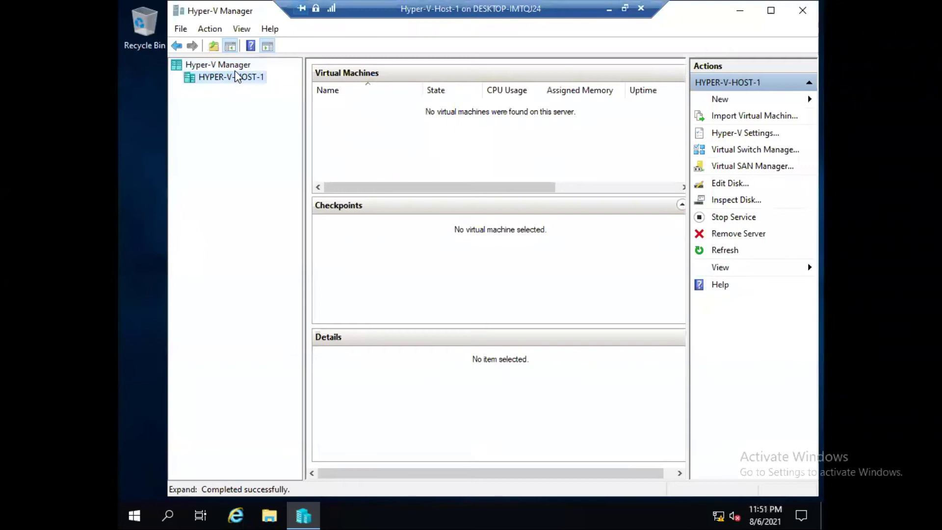
pyautogui.rightClick(214, 66)
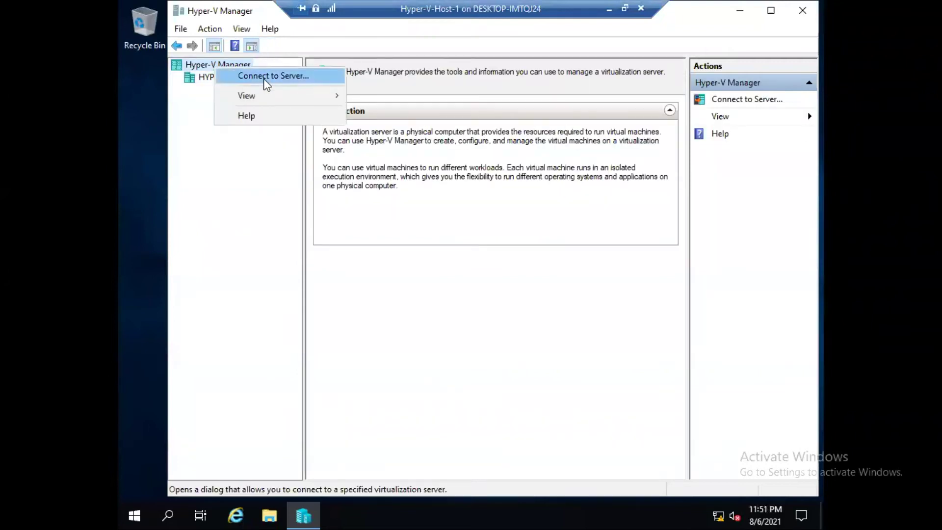
pyautogui.click(266, 77)
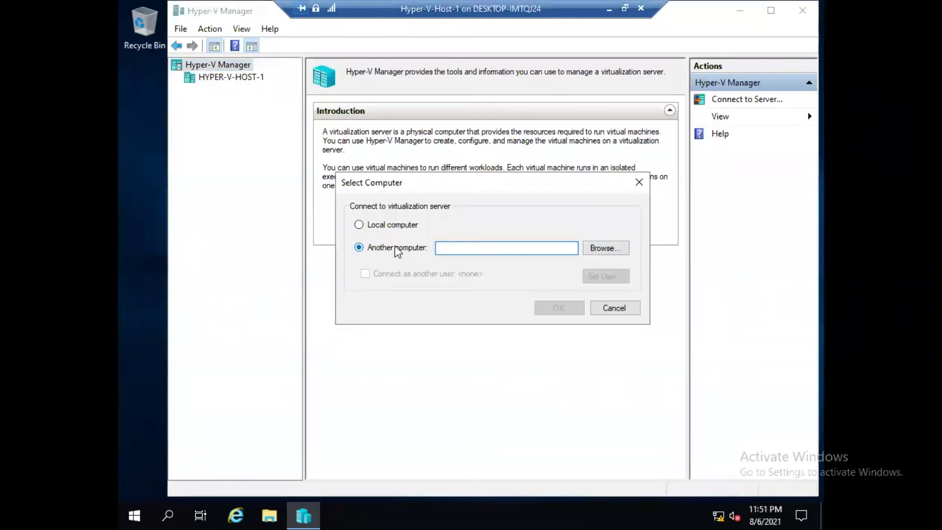
pyautogui.click(608, 249)
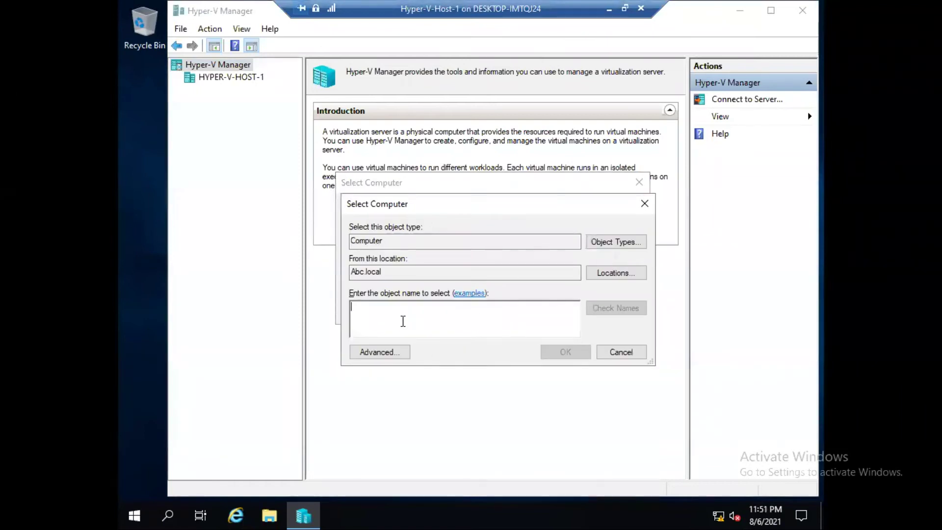
pyautogui.write('hy')
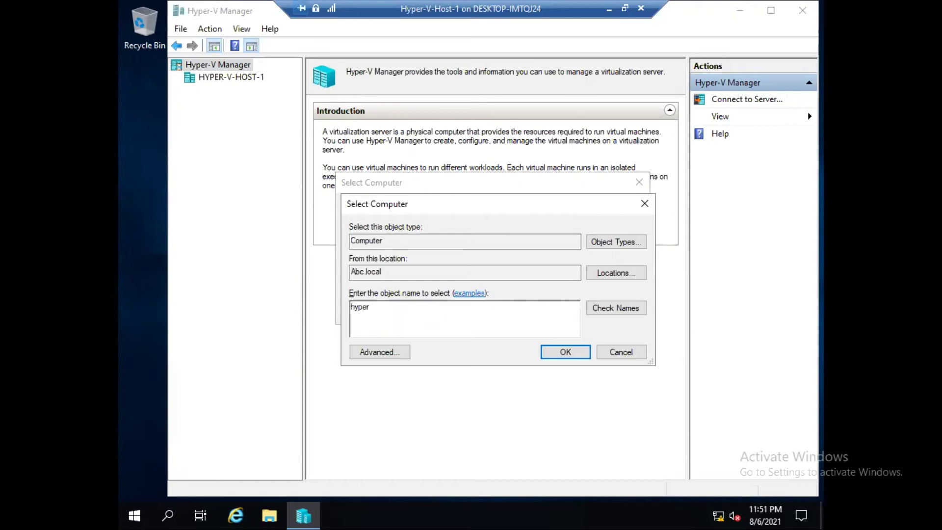
pyautogui.write('per')
pyautogui.hotkey('alt', 'k')
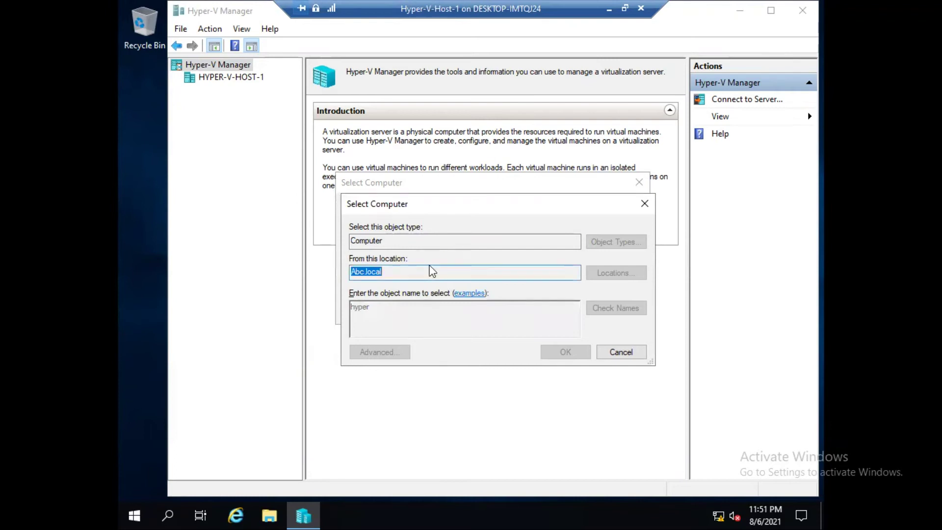
pyautogui.click(412, 326)
pyautogui.click(670, 444)
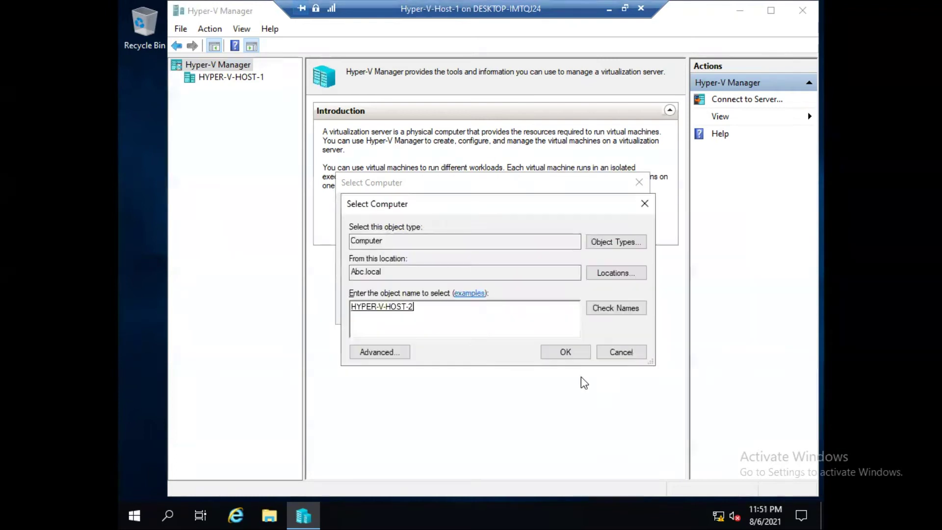
pyautogui.click(565, 353)
pyautogui.click(538, 308)
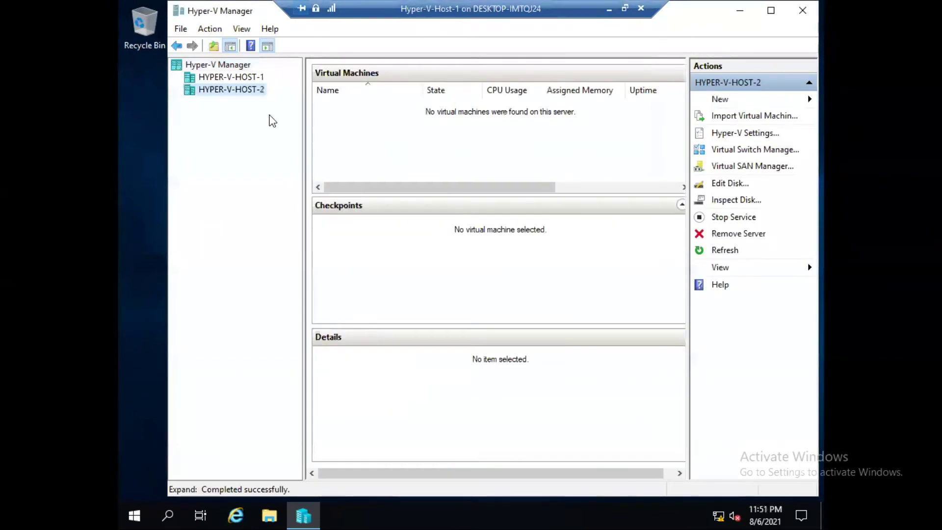
# Turn on incoming and outgoing live migrations in HYPER-V-HOST-1's Hyper-V Settings and apply them.
pyautogui.click(227, 78)
pyautogui.click(223, 90)
pyautogui.click(225, 78)
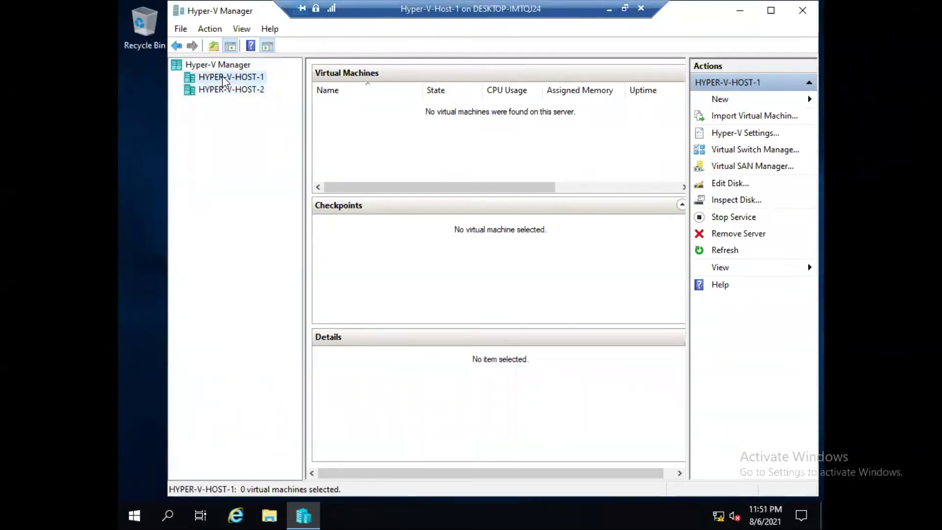
pyautogui.rightClick(224, 77)
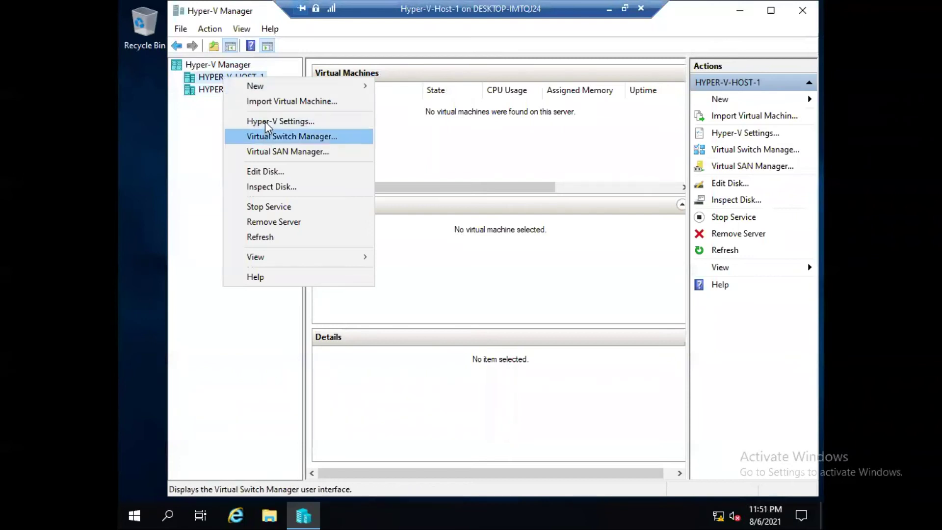
pyautogui.click(317, 122)
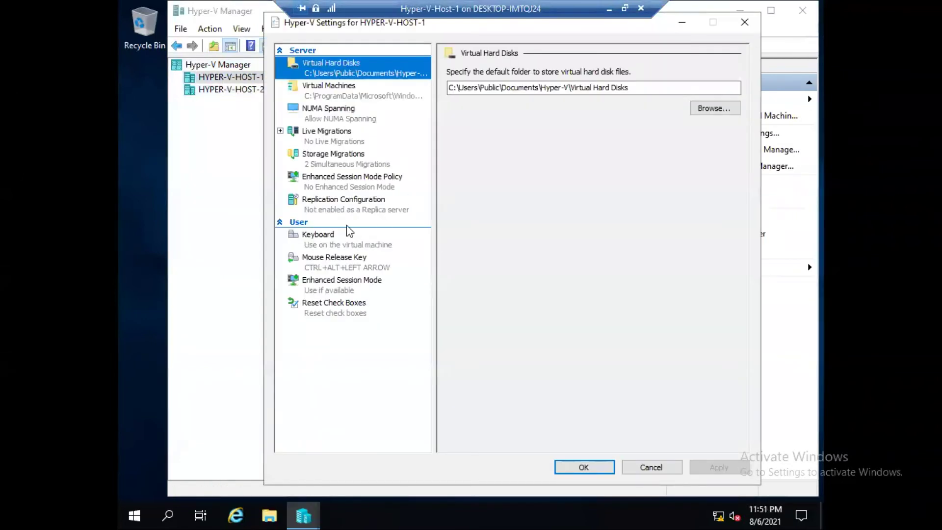
pyautogui.click(327, 137)
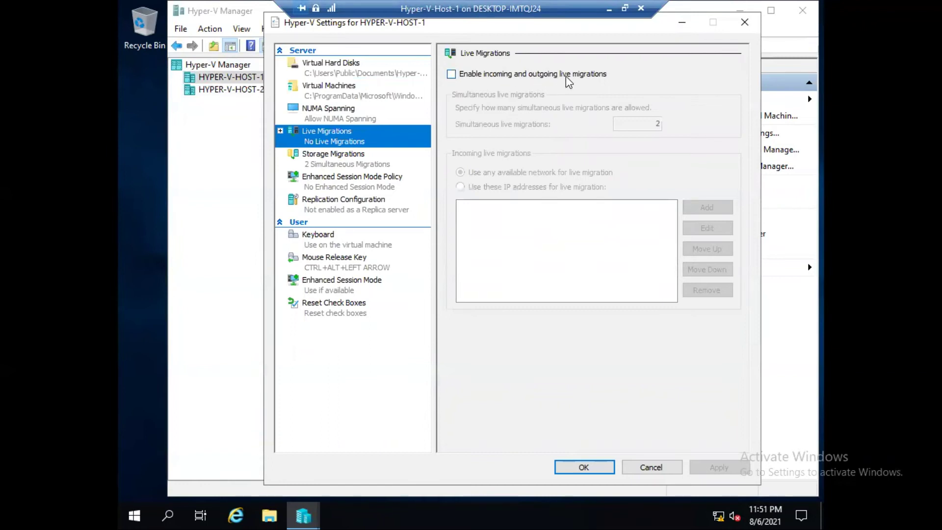
pyautogui.click(479, 76)
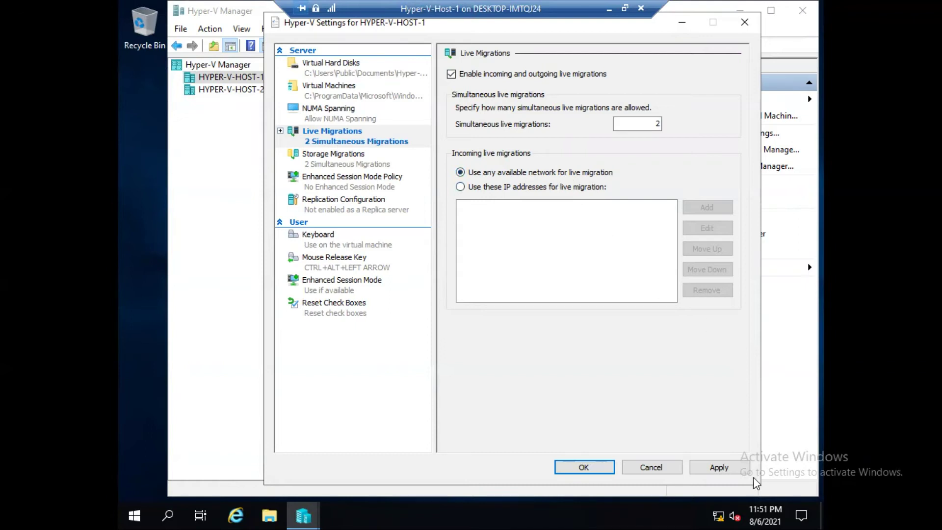
pyautogui.click(718, 467)
pyautogui.click(573, 468)
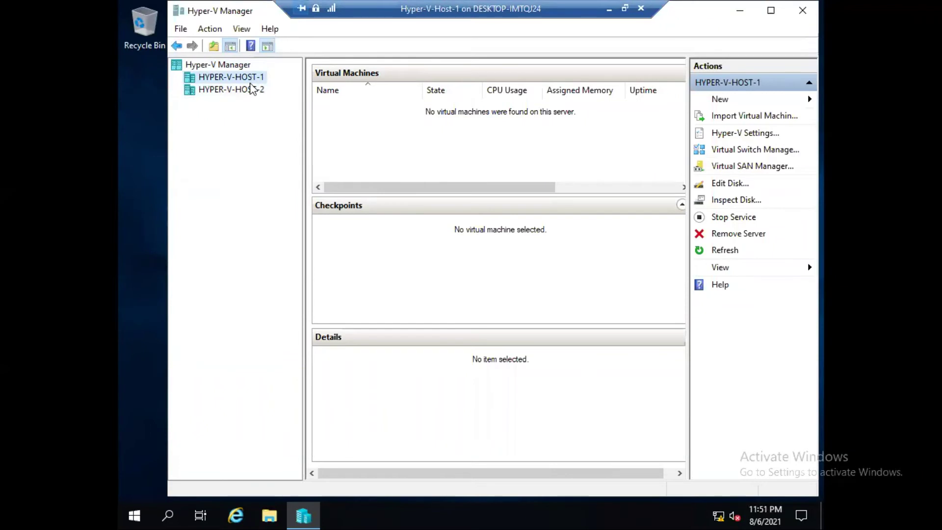
# Turn on incoming and outgoing live migrations in HYPER-V-HOST-2's Hyper-V Settings and apply them.
pyautogui.click(224, 93)
pyautogui.rightClick(224, 94)
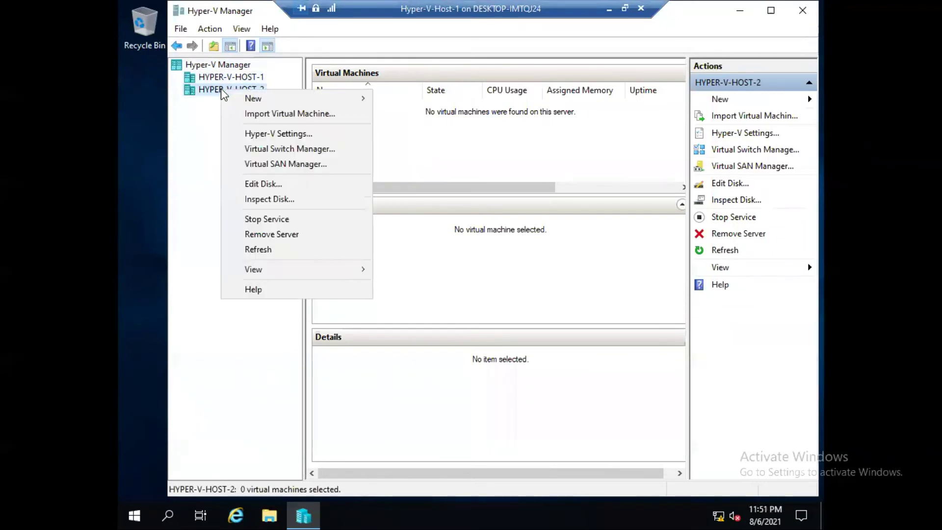
pyautogui.click(279, 134)
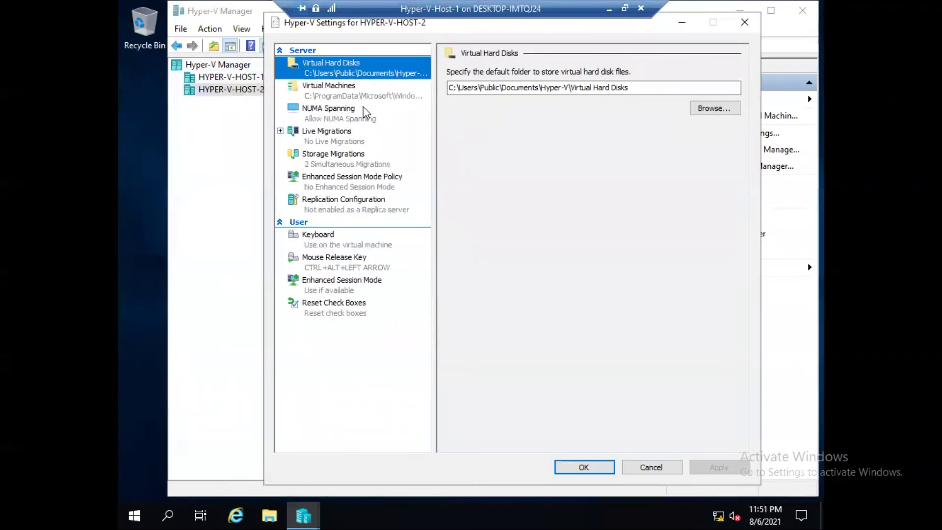
pyautogui.click(333, 146)
pyautogui.click(483, 77)
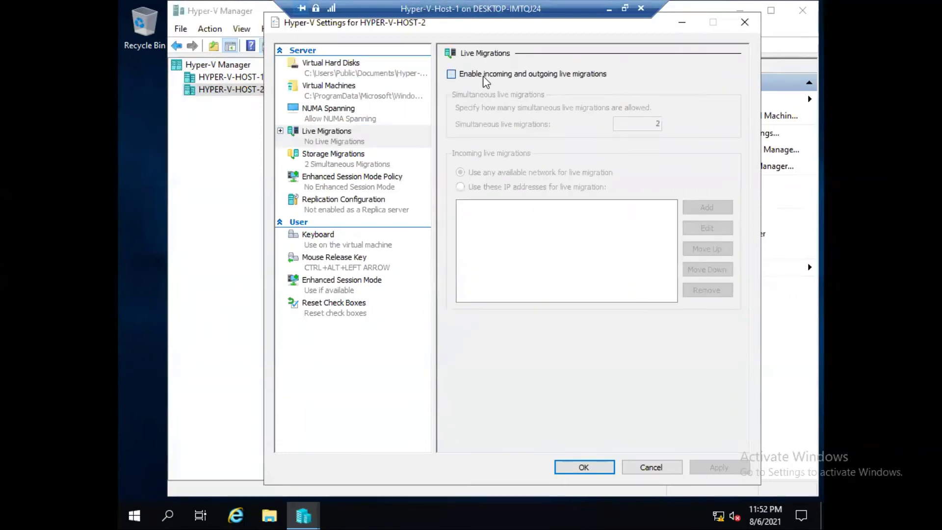
pyautogui.click(719, 467)
pyautogui.click(584, 467)
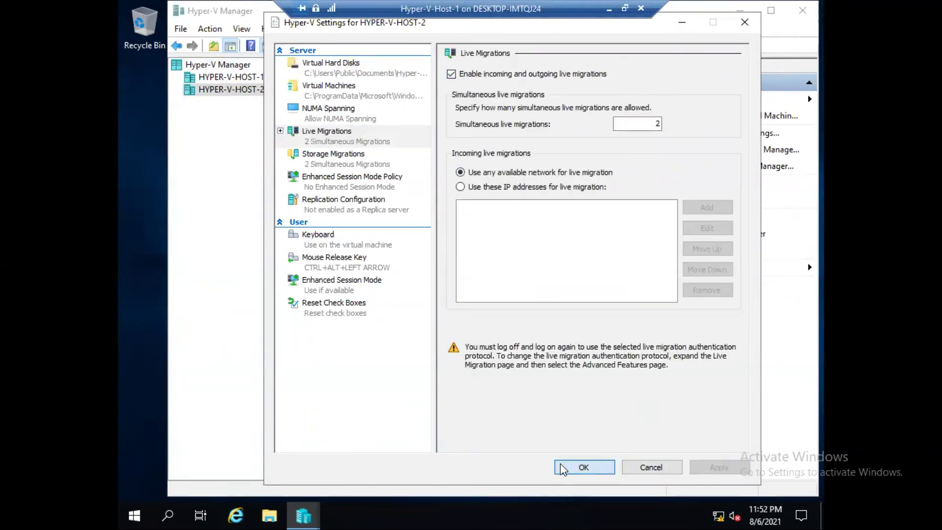
# Switch between the two hosts, ending on HYPER-V-HOST-1.
pyautogui.click(233, 77)
pyautogui.click(226, 89)
pyautogui.click(227, 78)
pyautogui.click(228, 89)
pyautogui.click(229, 78)
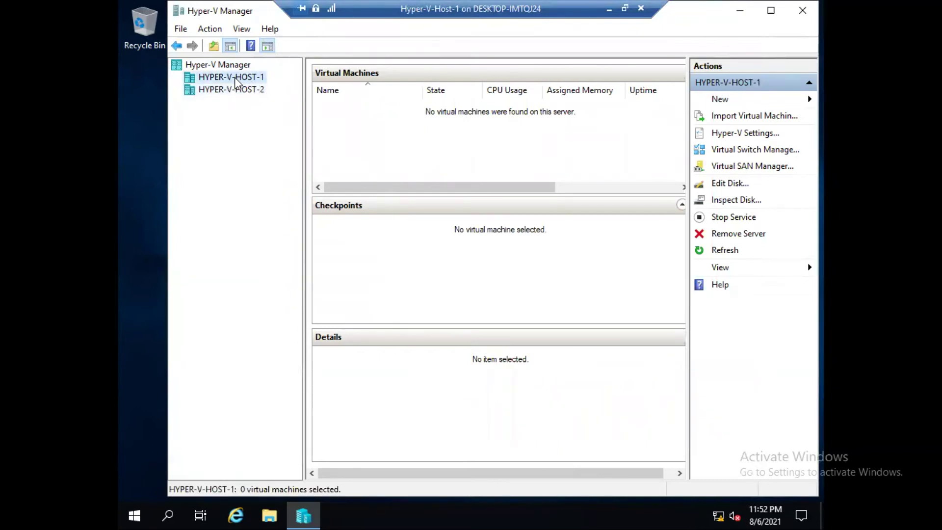
# Start a new virtual machine on HYPER-V-HOST-1 and name it Vm1.
pyautogui.rightClick(235, 78)
pyautogui.moveTo(314, 89)
pyautogui.click(446, 92)
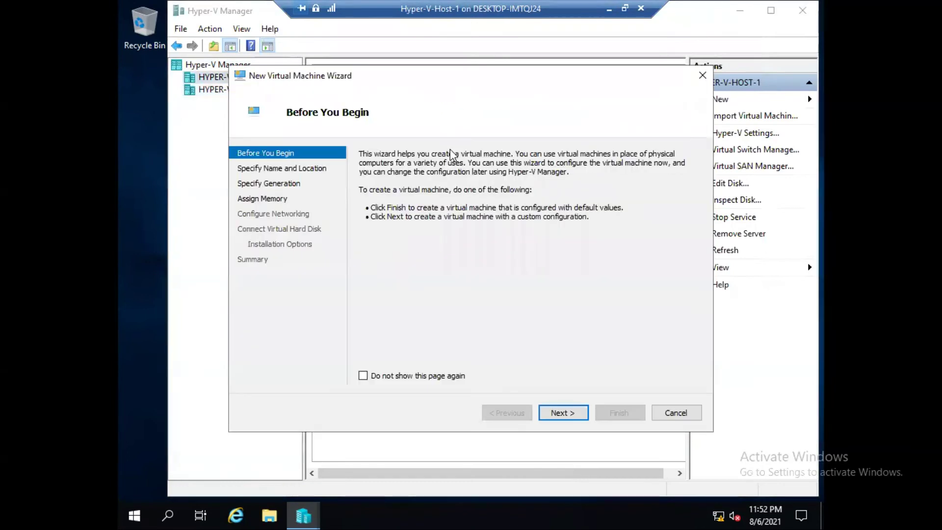
pyautogui.click(561, 413)
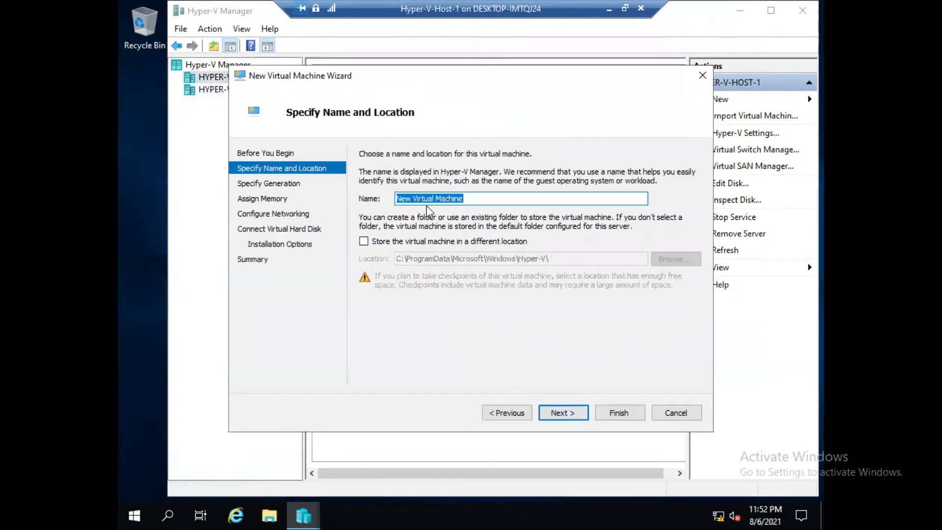
pyautogui.write('Vm')
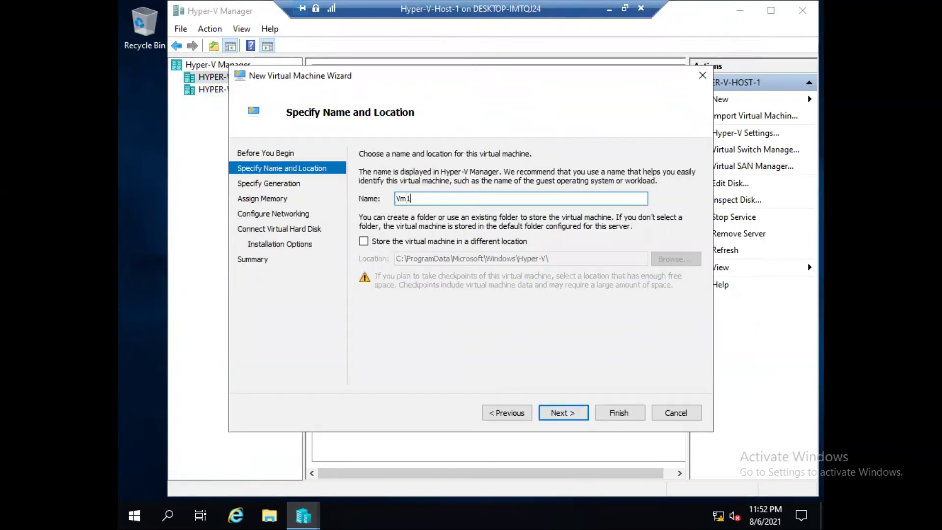
pyautogui.write('1')
# Store Vm1 in a different location, the E:\Hyper-V-Vm\ folder.
pyautogui.click(411, 242)
pyautogui.click(675, 258)
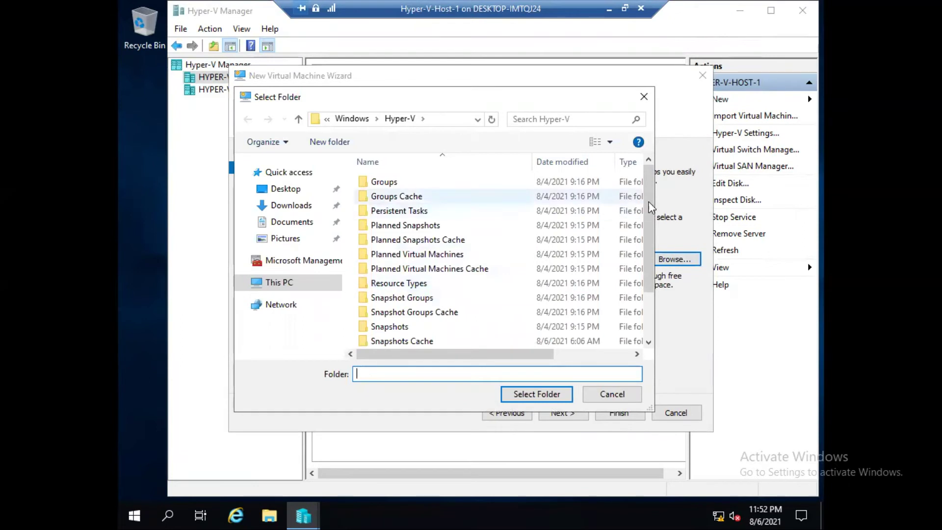
pyautogui.scroll(-2, 646, 338)
pyautogui.click(298, 284)
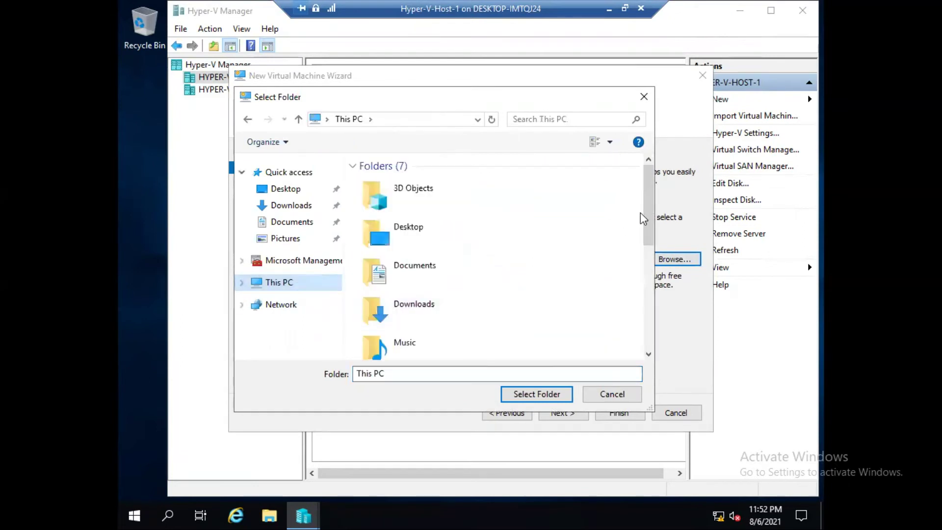
pyautogui.scroll(-5, 641, 216)
pyautogui.doubleClick(421, 349)
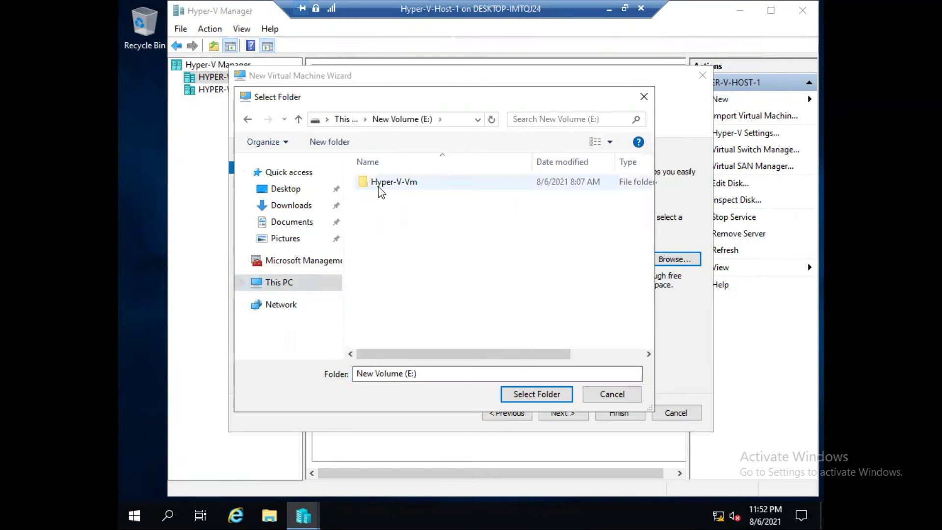
pyautogui.click(381, 189)
pyautogui.click(516, 398)
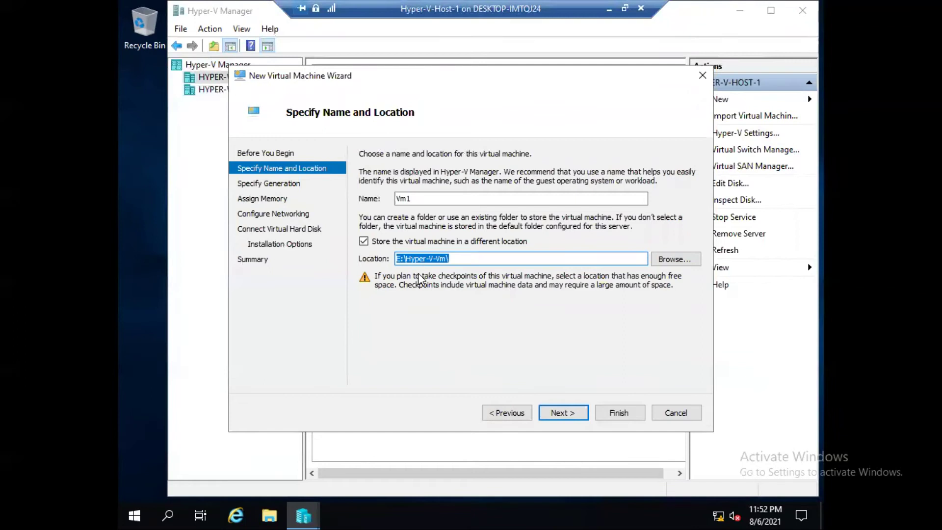
# Keep Generation 1 and set the startup memory to 4096 MB.
pyautogui.click(563, 413)
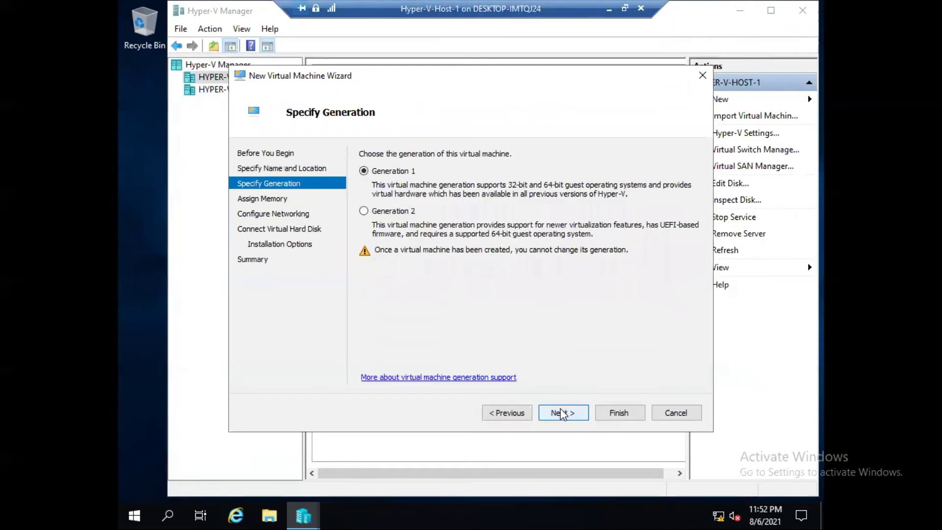
pyautogui.click(562, 413)
pyautogui.press('Home')
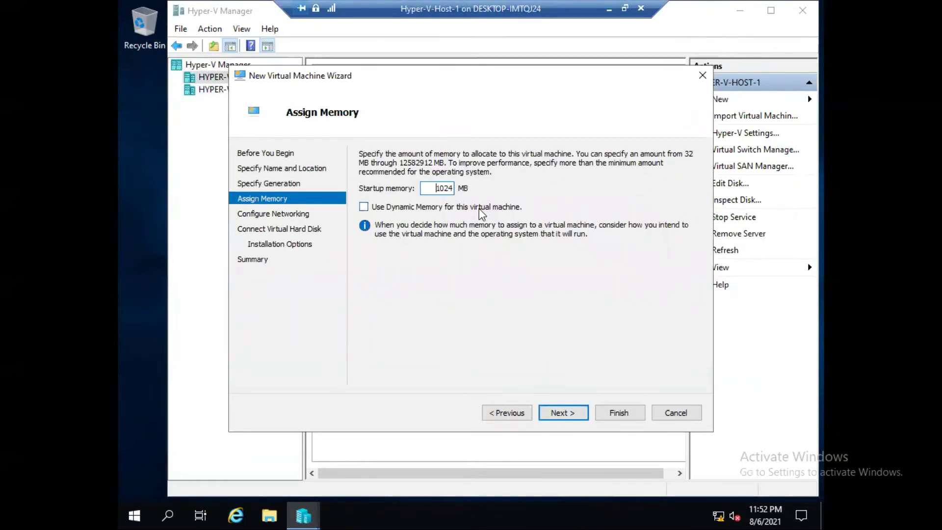
pyautogui.press('Delete')
pyautogui.press('Delete')
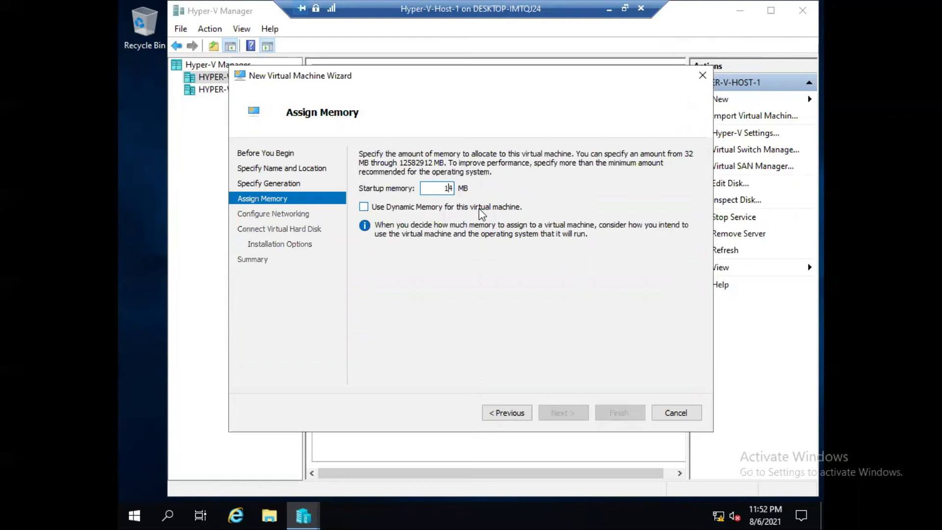
pyautogui.write('4096')
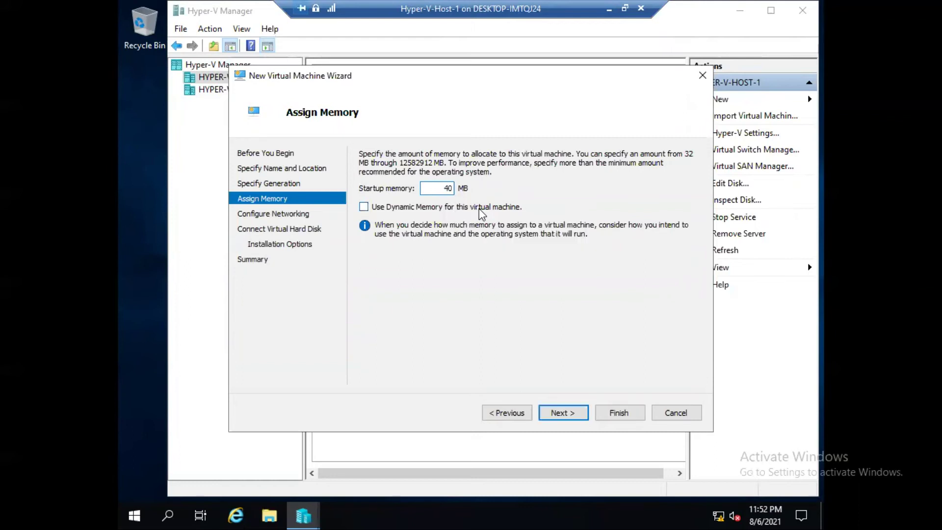
# Leave networking unconnected, give Vm1 a 40 GB virtual disk, and finish the wizard.
pyautogui.click(563, 414)
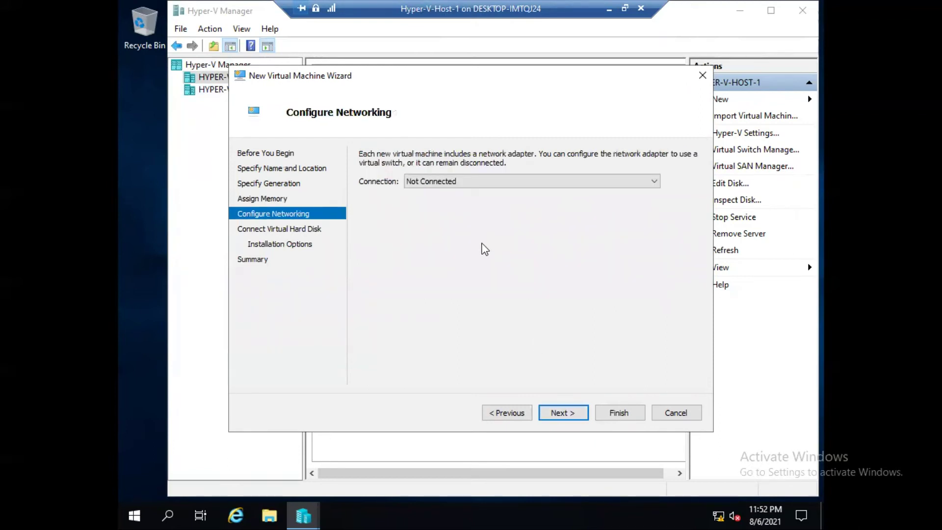
pyautogui.click(431, 181)
pyautogui.click(430, 191)
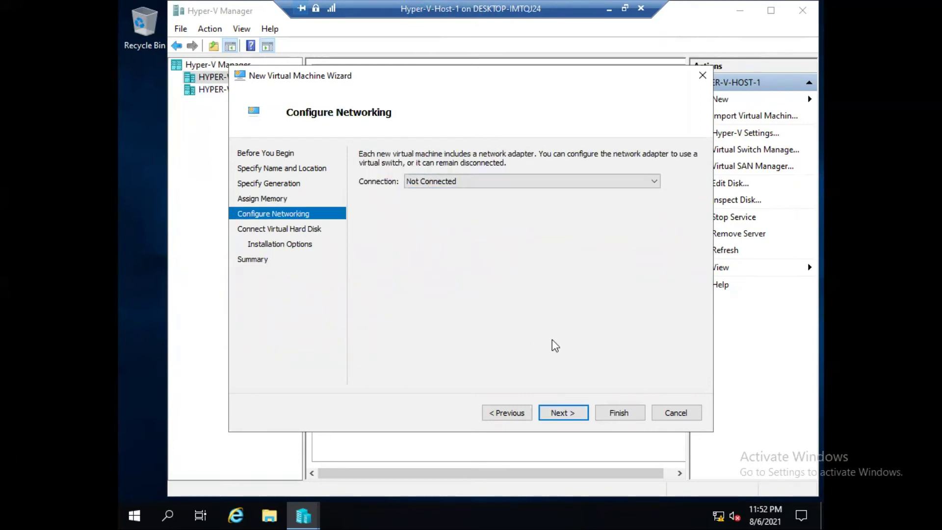
pyautogui.click(560, 414)
pyautogui.click(440, 251)
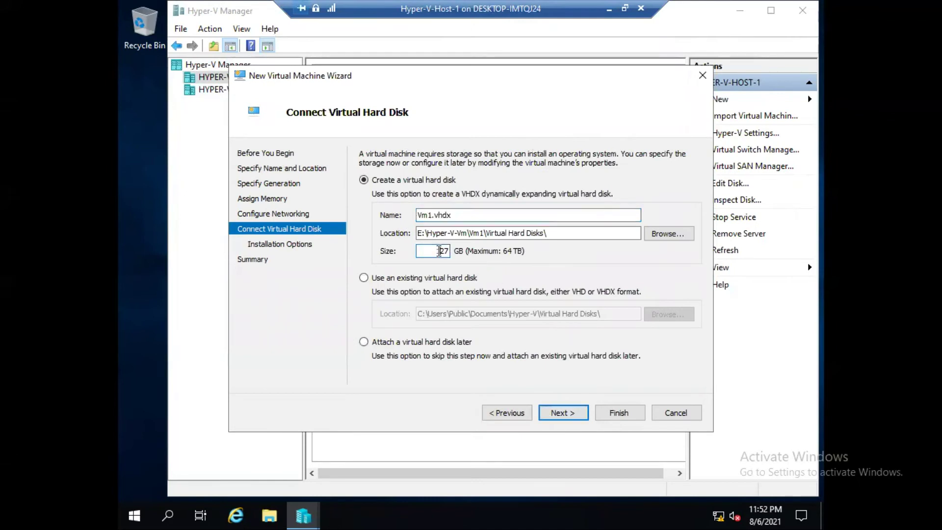
pyautogui.click(562, 412)
pyautogui.click(561, 413)
pyautogui.click(617, 412)
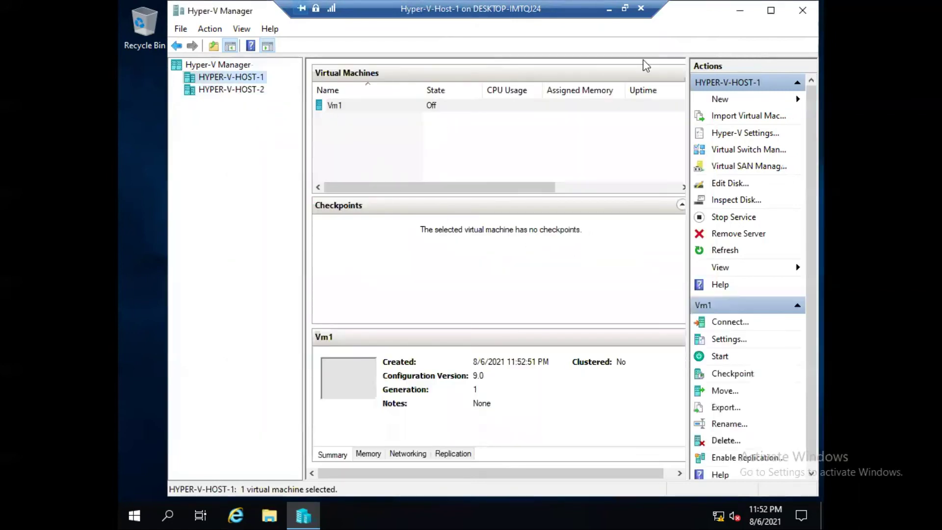
# Maximize Hyper-V Manager, start Vm1, and minimize the Host-1 session window.
pyautogui.click(771, 10)
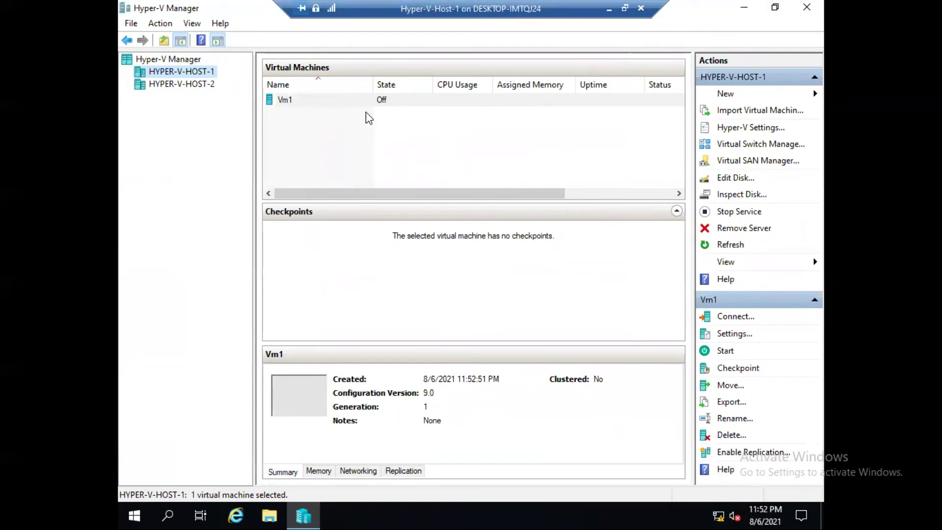
pyautogui.rightClick(281, 105)
pyautogui.click(300, 147)
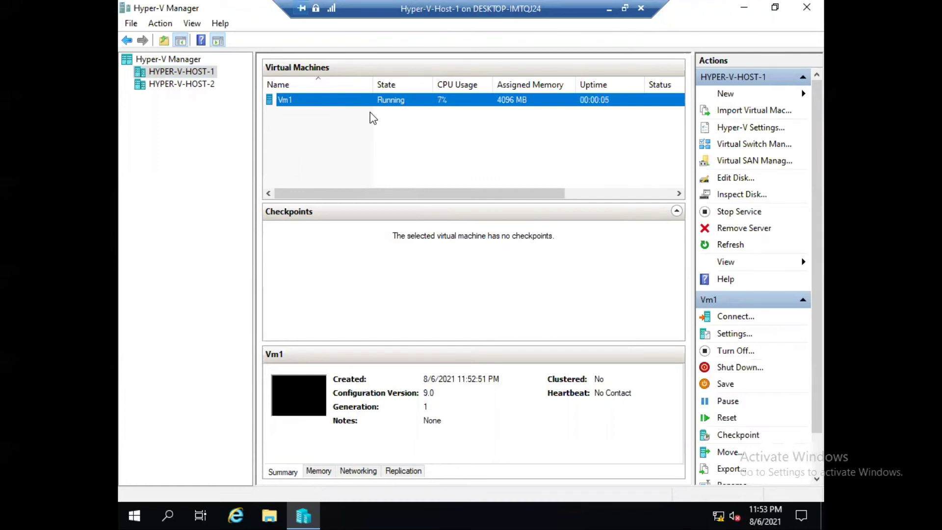
pyautogui.click(609, 10)
# Bring up the Host-2 session full screen and close Server Manager.
pyautogui.moveTo(592, 516)
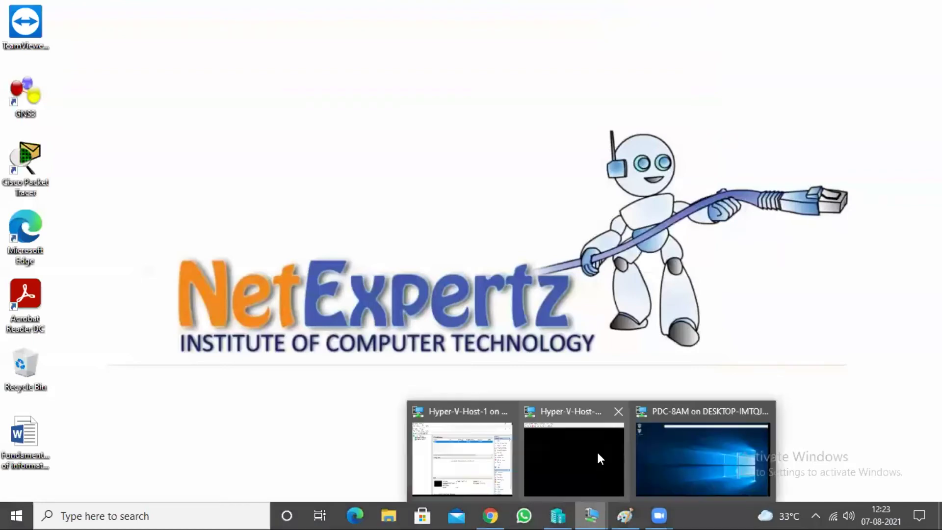
pyautogui.click(574, 446)
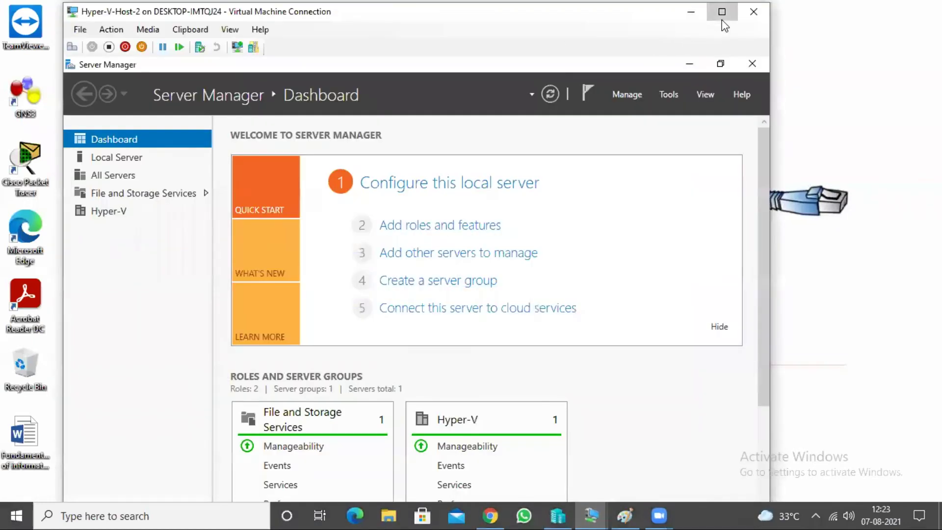
pyautogui.click(722, 20)
pyautogui.click(682, 37)
pyautogui.click(697, 123)
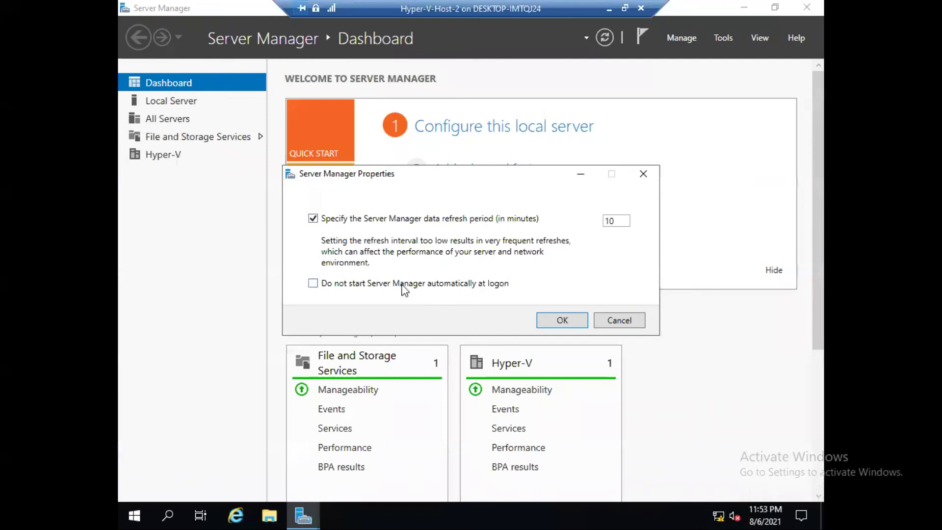
pyautogui.click(559, 321)
pyautogui.click(807, 7)
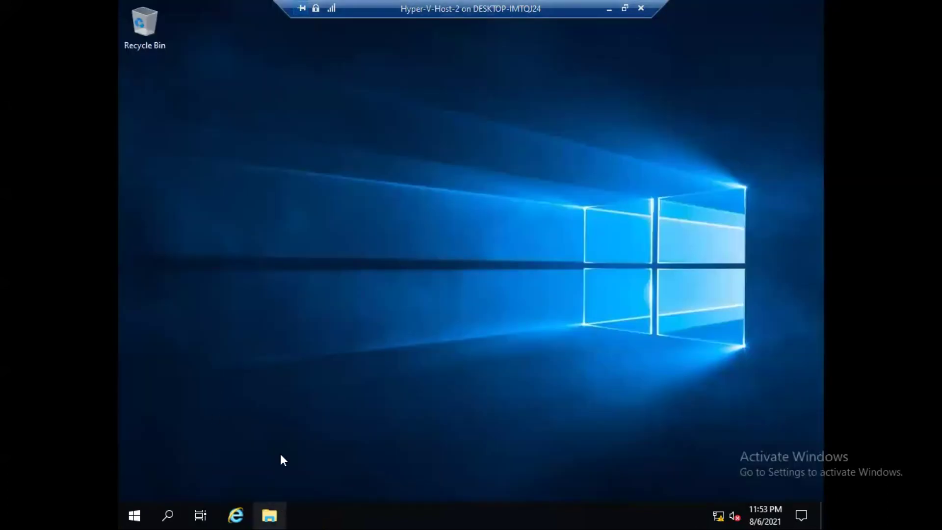
# Confirm in File Explorer that New Volume (E:) on Host-2 is empty, then close Explorer.
pyautogui.press('super+e')
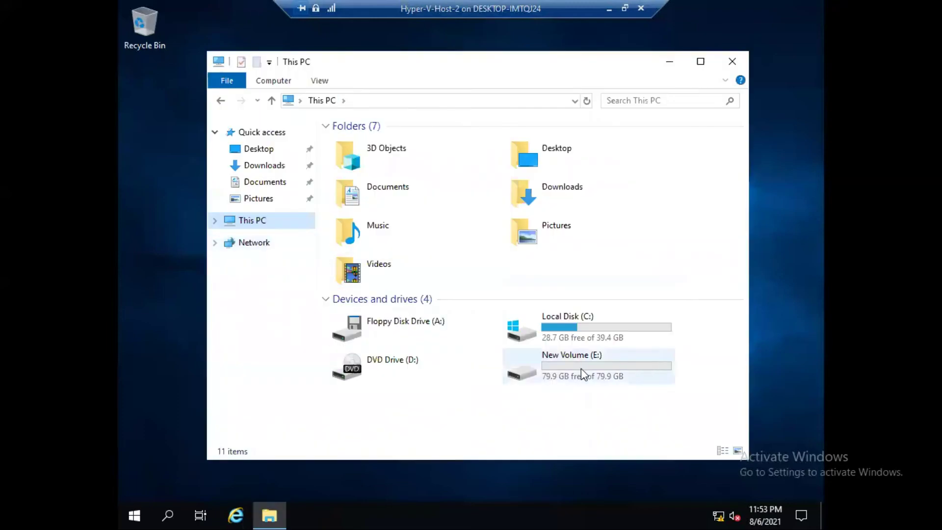
pyautogui.doubleClick(581, 371)
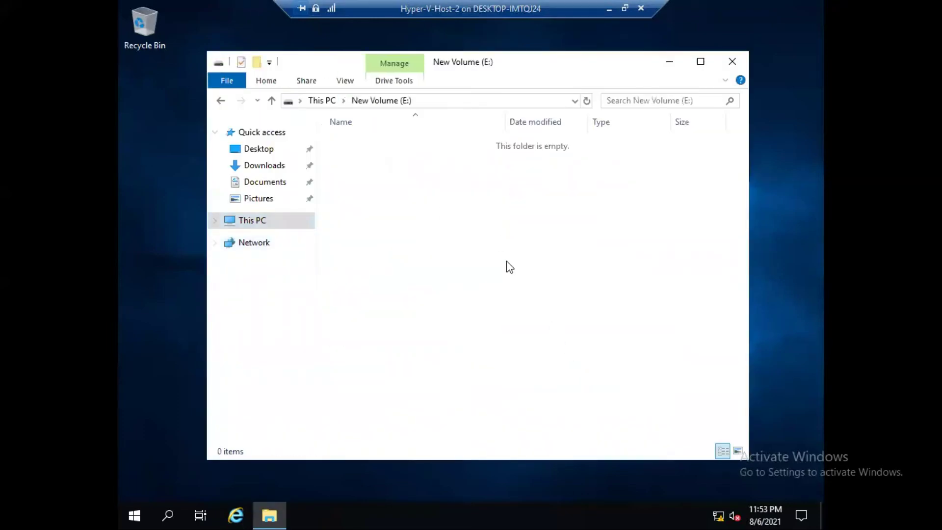
pyautogui.click(220, 101)
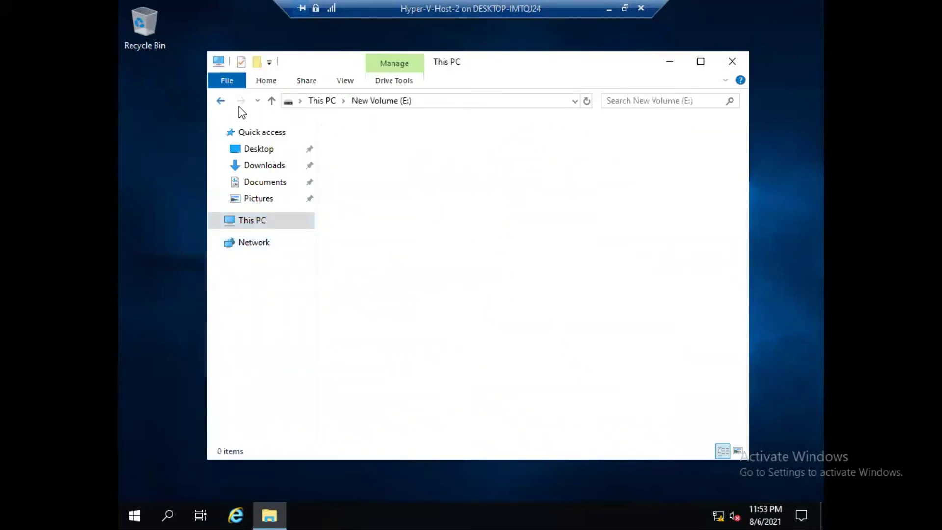
pyautogui.click(732, 62)
# Minimize the Host-2 session and return to Hyper-V Manager on Host-1.
pyautogui.click(608, 9)
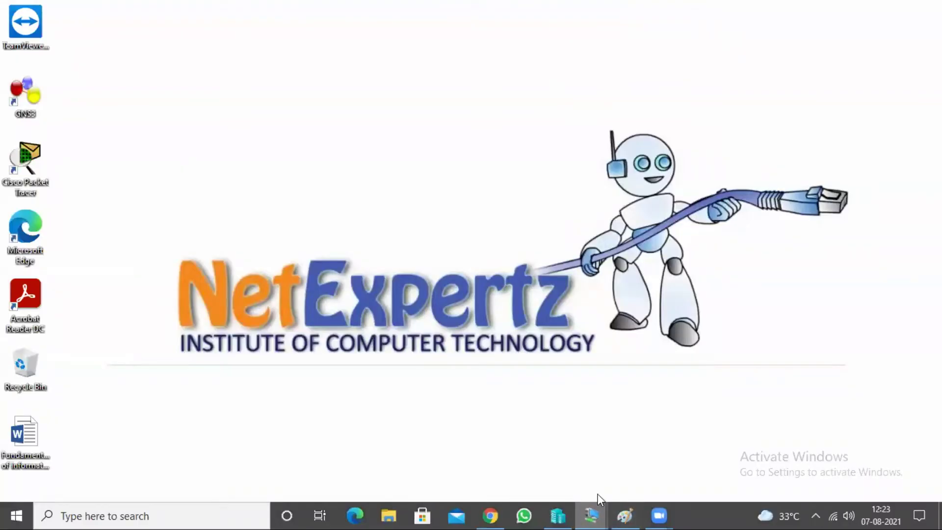
pyautogui.moveTo(598, 493)
pyautogui.click(589, 445)
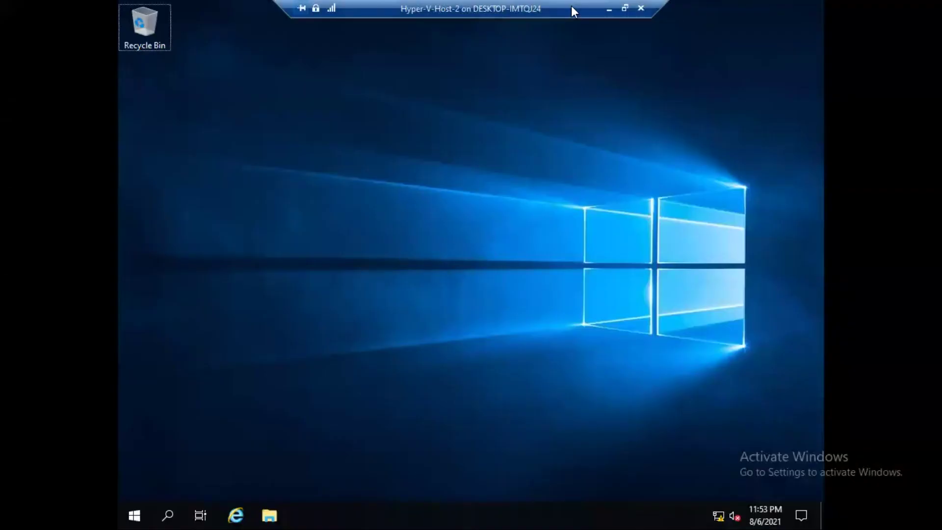
pyautogui.click(609, 8)
pyautogui.moveTo(597, 509)
pyautogui.click(476, 449)
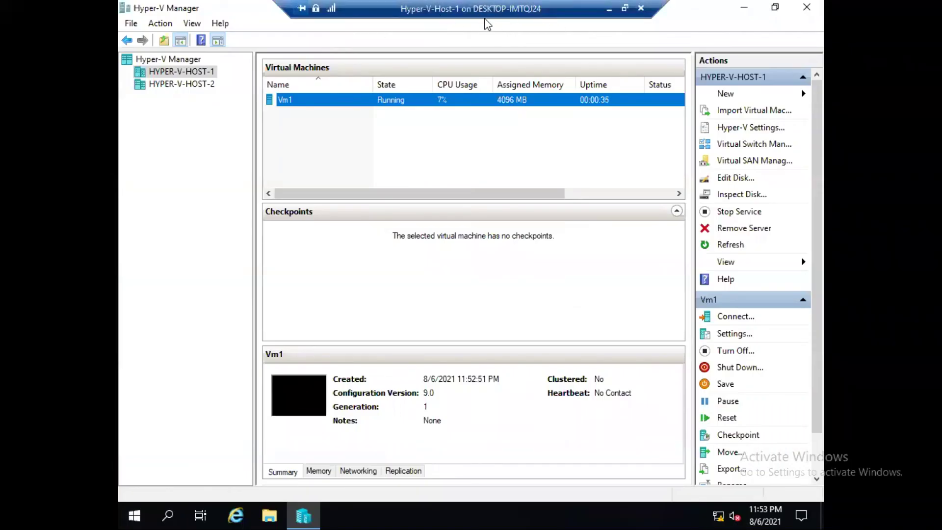
# Start the Move wizard for Vm1 and choose to move the whole virtual machine.
pyautogui.rightClick(299, 104)
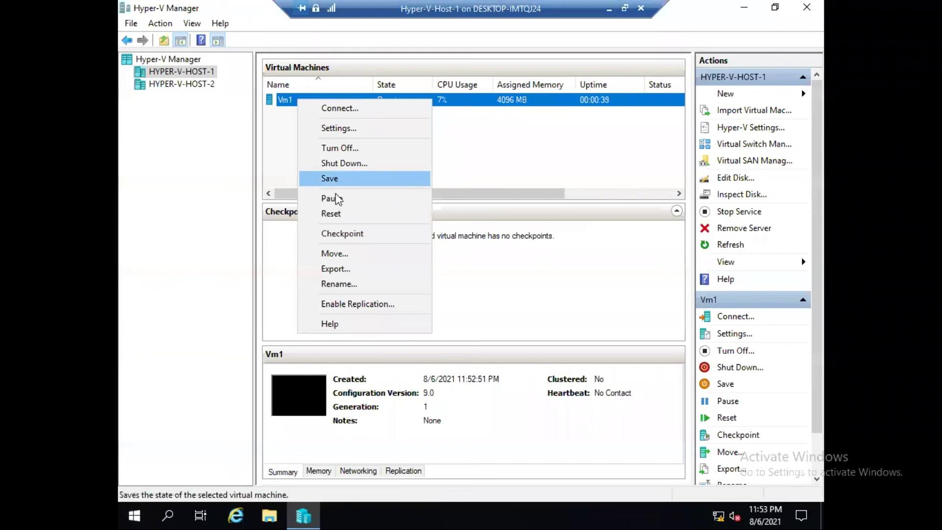
pyautogui.click(355, 255)
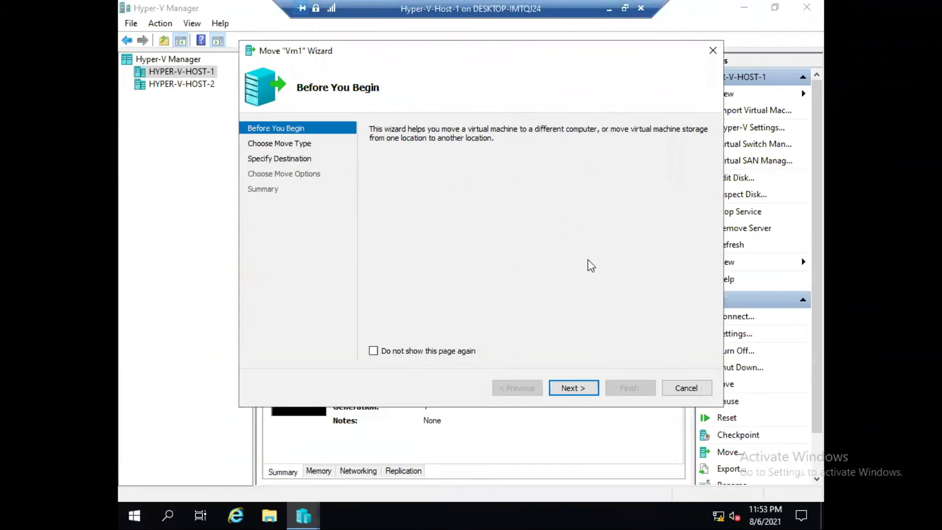
pyautogui.click(568, 389)
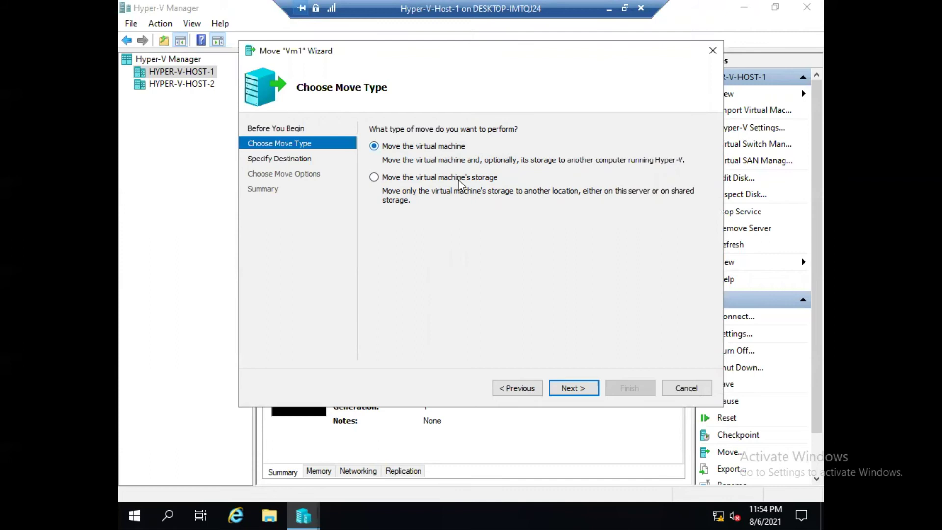
pyautogui.click(571, 389)
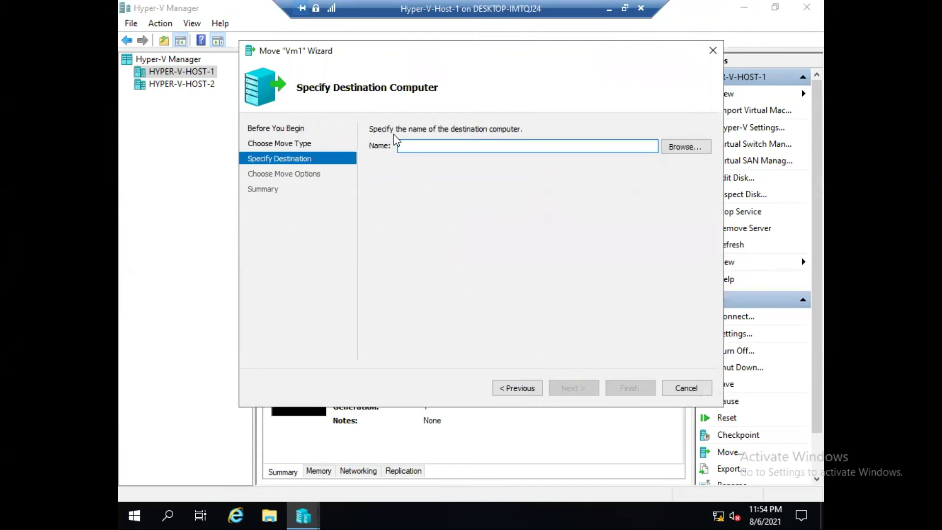
# Search for 'hype' and set HYPER-V-HOST-2 as the destination computer.
pyautogui.click(697, 147)
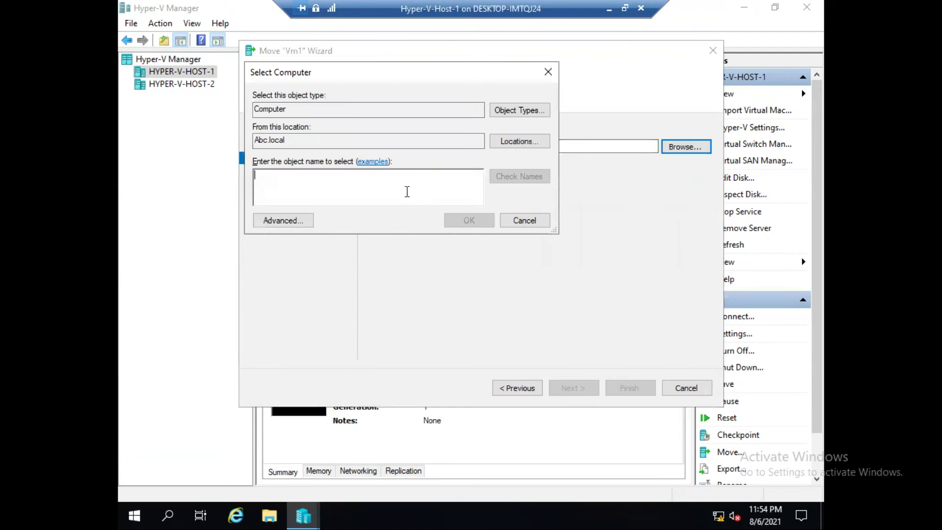
pyautogui.write('hyper')
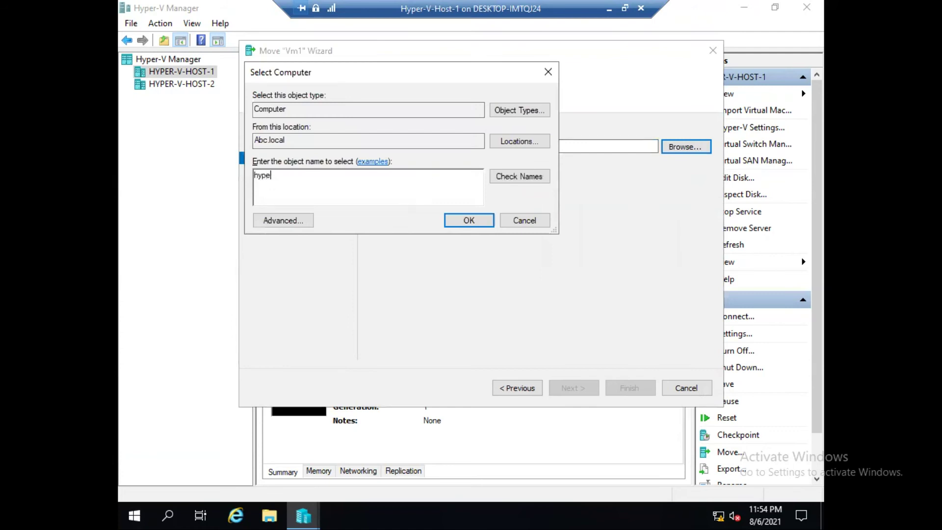
pyautogui.click(520, 176)
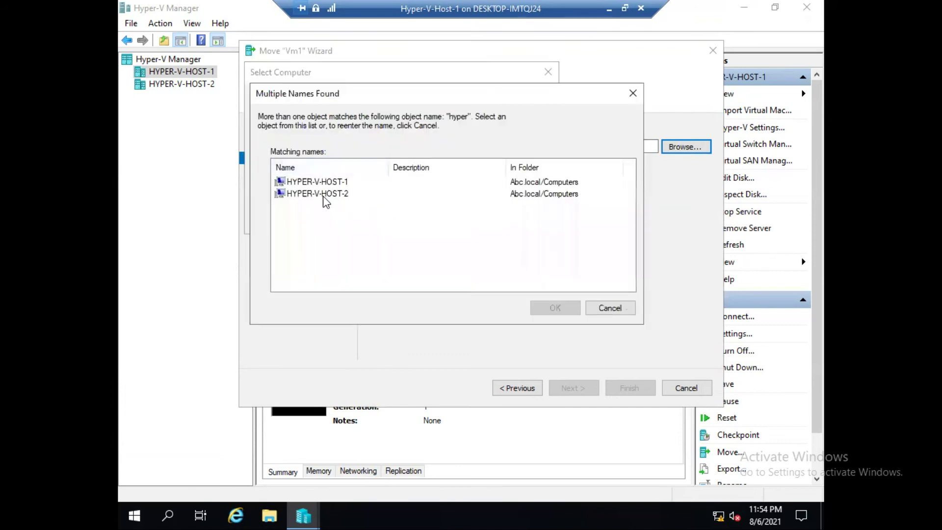
pyautogui.click(322, 196)
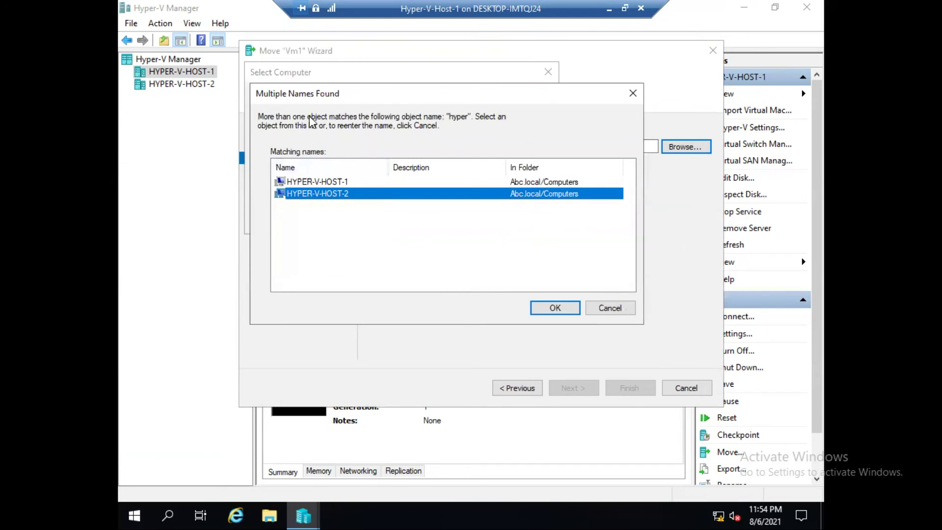
pyautogui.click(534, 307)
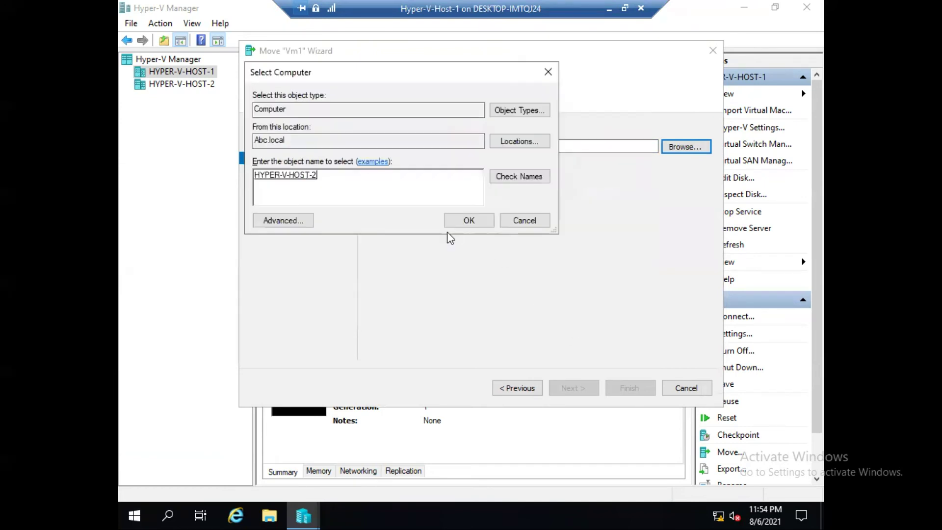
pyautogui.click(468, 221)
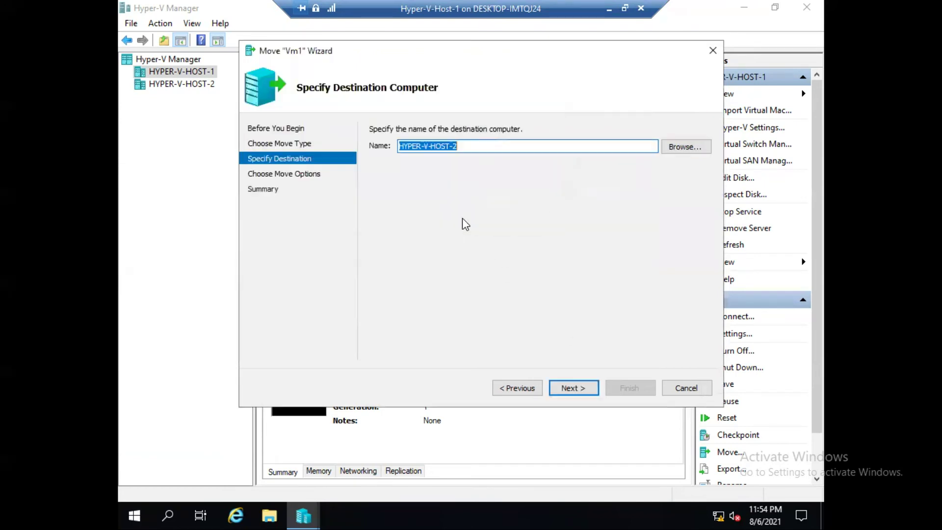
pyautogui.click(566, 385)
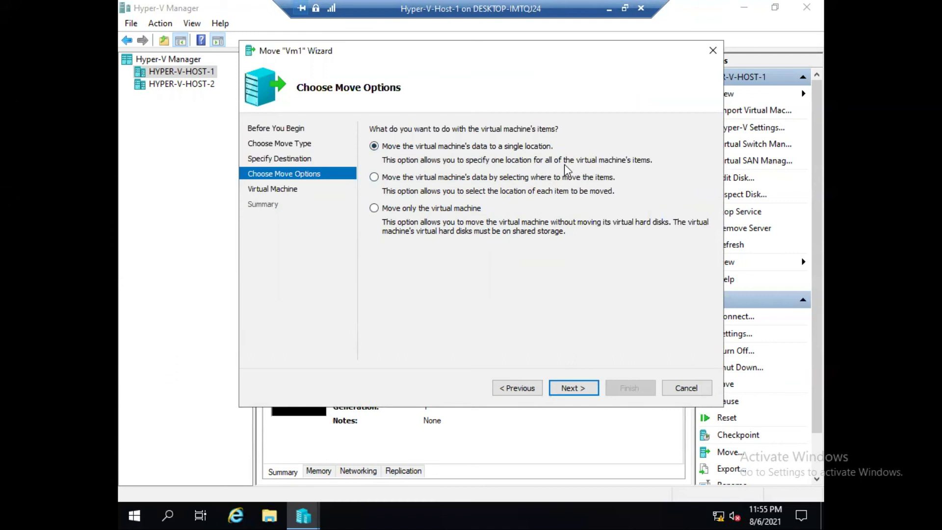
# Move all of Vm1's data to E:\ on HYPER-V-HOST-2 and reach the summary page.
pyautogui.click(571, 389)
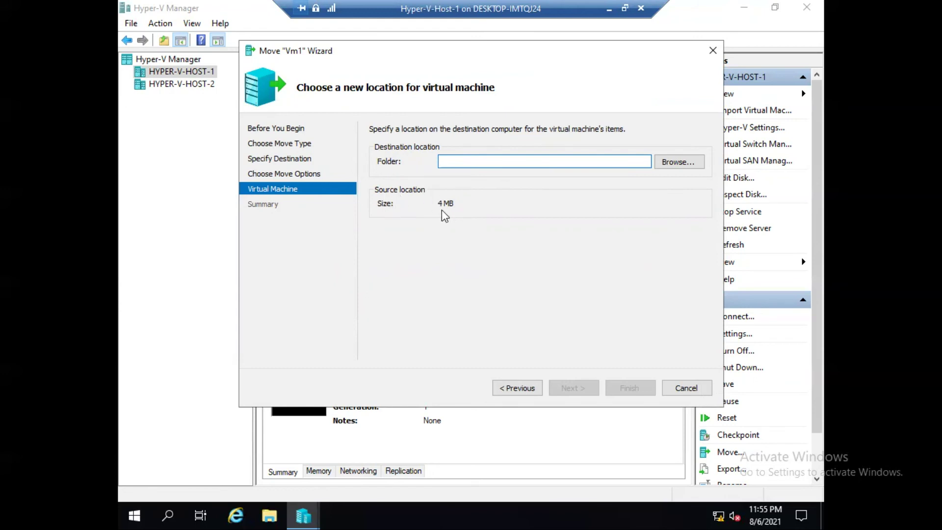
pyautogui.click(677, 162)
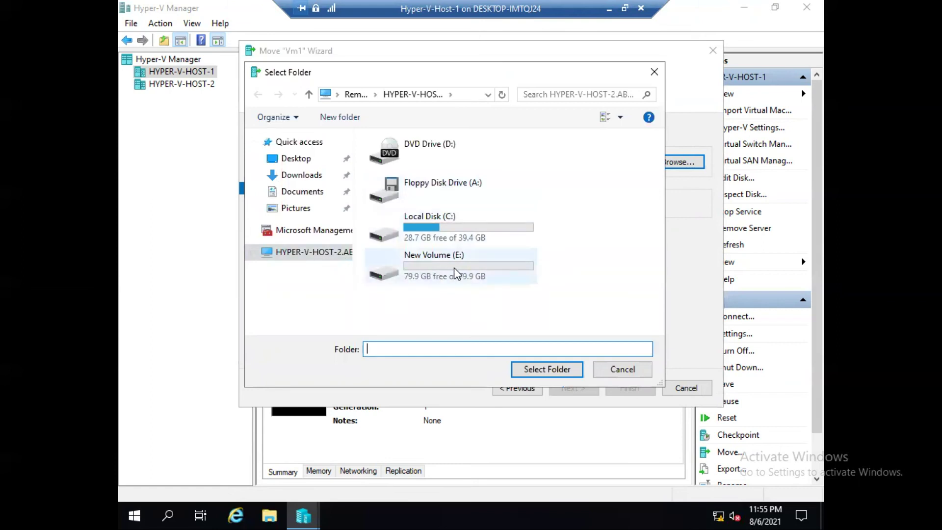
pyautogui.doubleClick(454, 267)
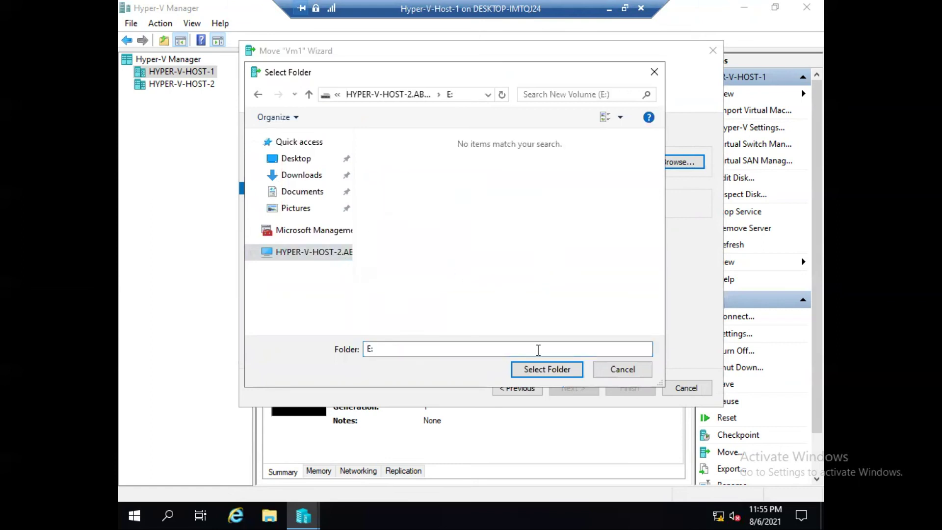
pyautogui.click(530, 369)
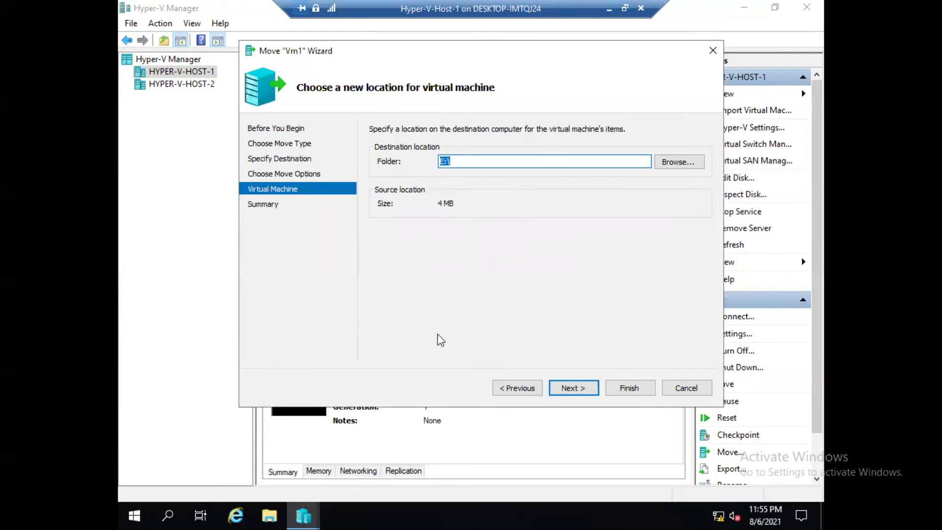
pyautogui.click(572, 387)
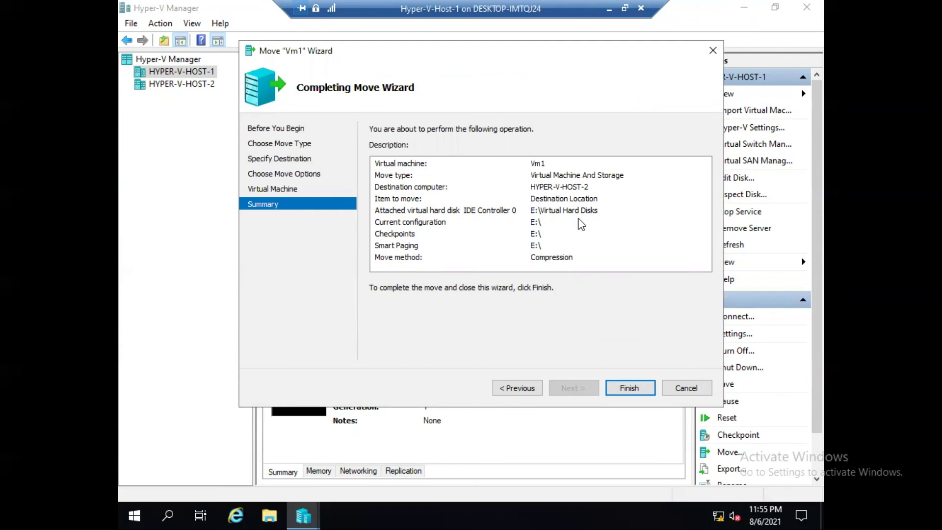
# Finish the move, check Vm1 is Running under HYPER-V-HOST-2, and minimize Host-1.
pyautogui.click(630, 389)
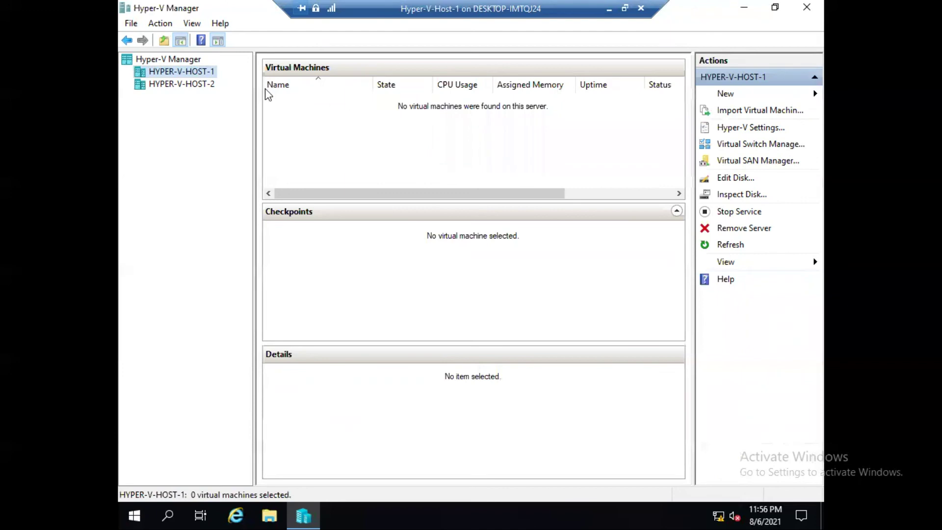
pyautogui.click(181, 85)
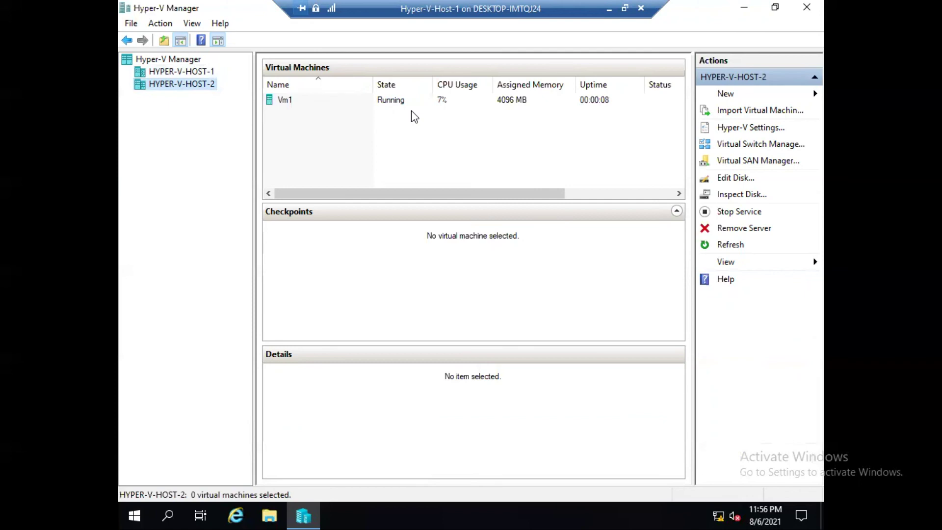
pyautogui.click(608, 12)
# Open File Explorer on Host-2 and view the Virtual Machines folder on E:.
pyautogui.moveTo(592, 514)
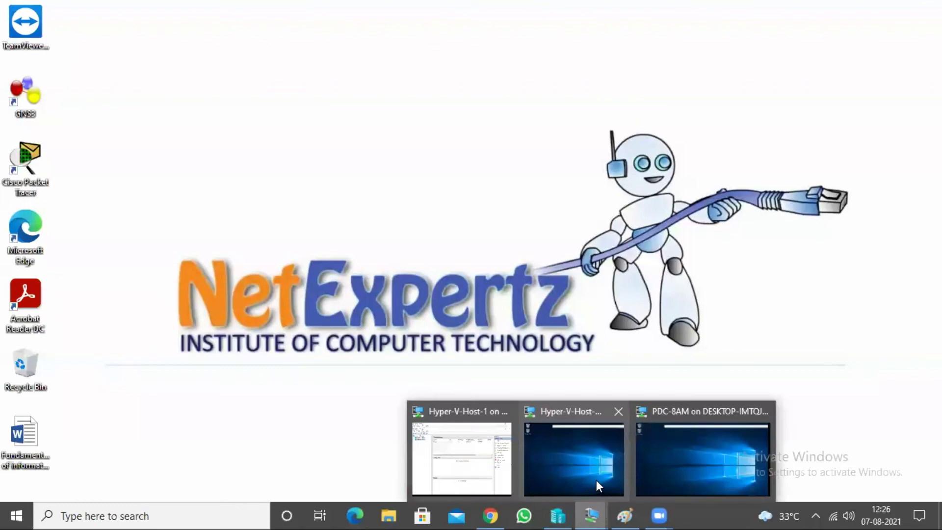
pyautogui.click(583, 435)
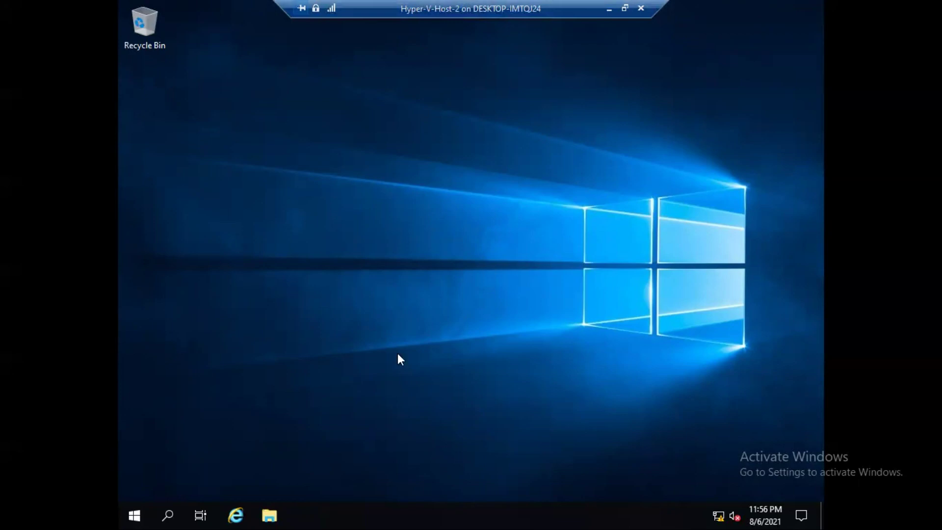
pyautogui.press('super+e')
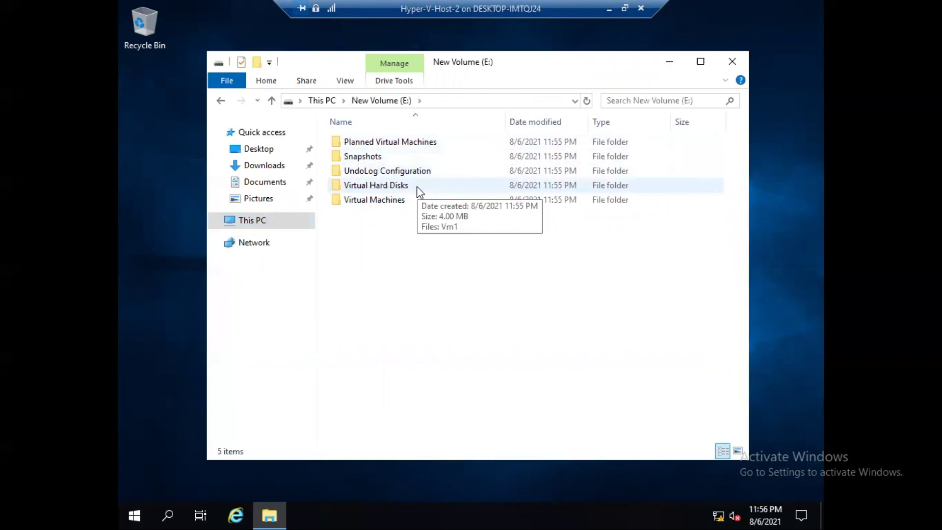
pyautogui.doubleClick(389, 201)
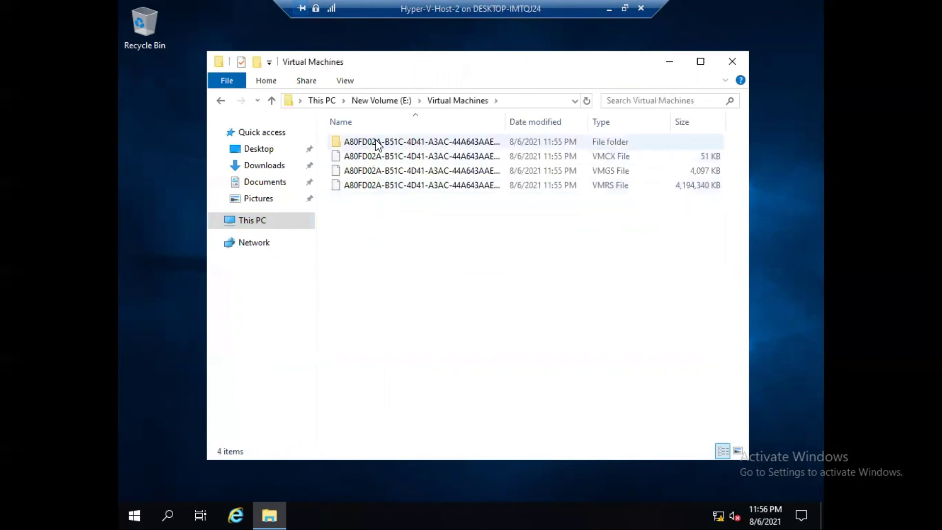
pyautogui.doubleClick(505, 120)
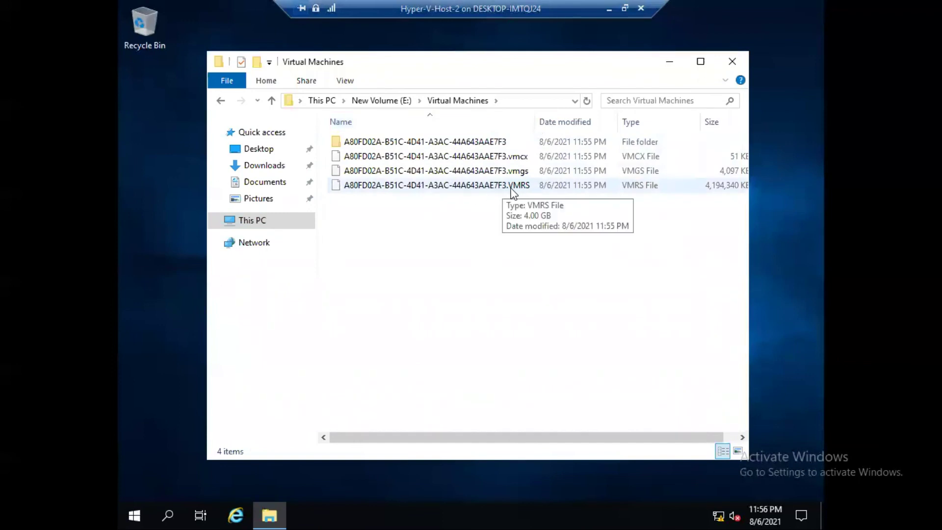
# Check the Virtual Hard Disks, Planned Virtual Machines and Snapshots folders on E:.
pyautogui.click(221, 101)
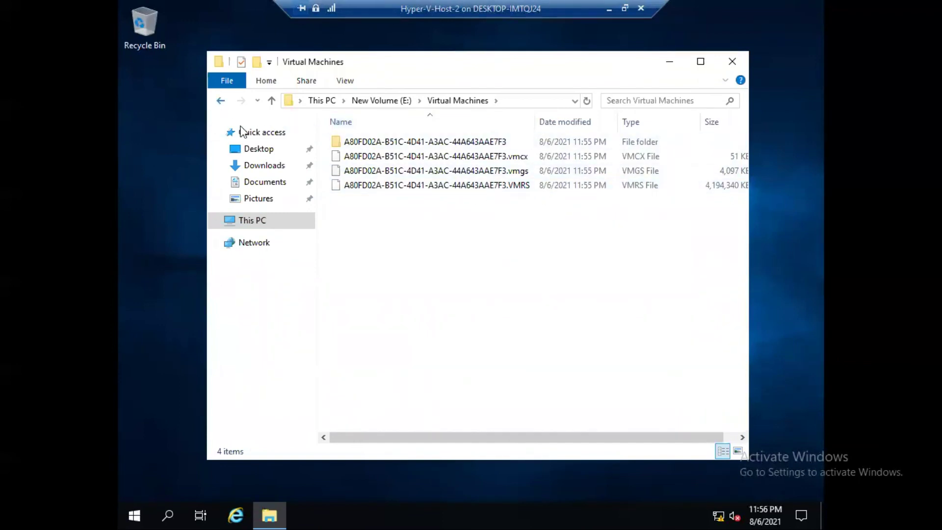
pyautogui.doubleClick(378, 187)
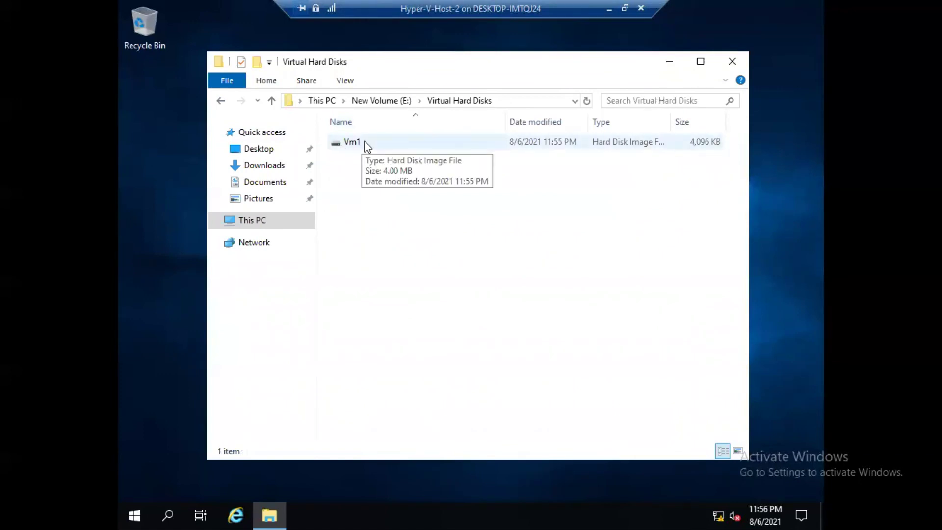
pyautogui.click(221, 100)
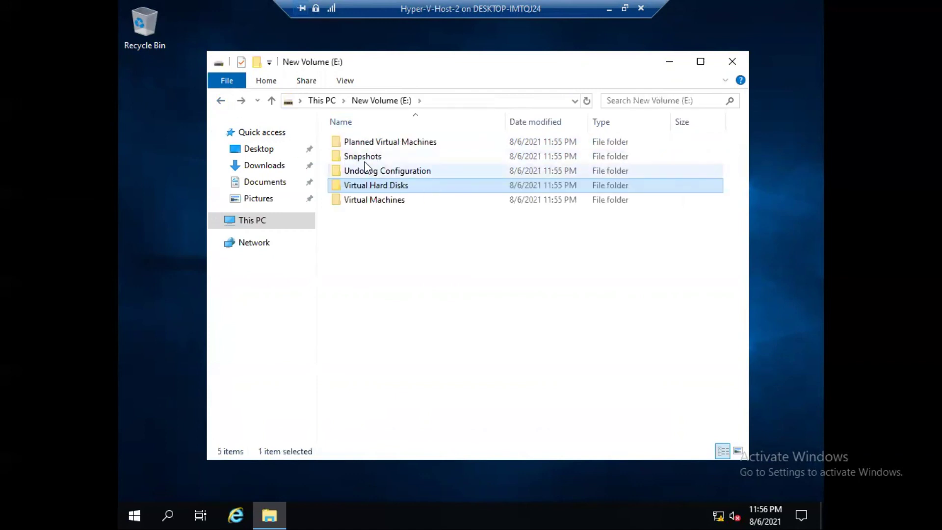
pyautogui.doubleClick(367, 142)
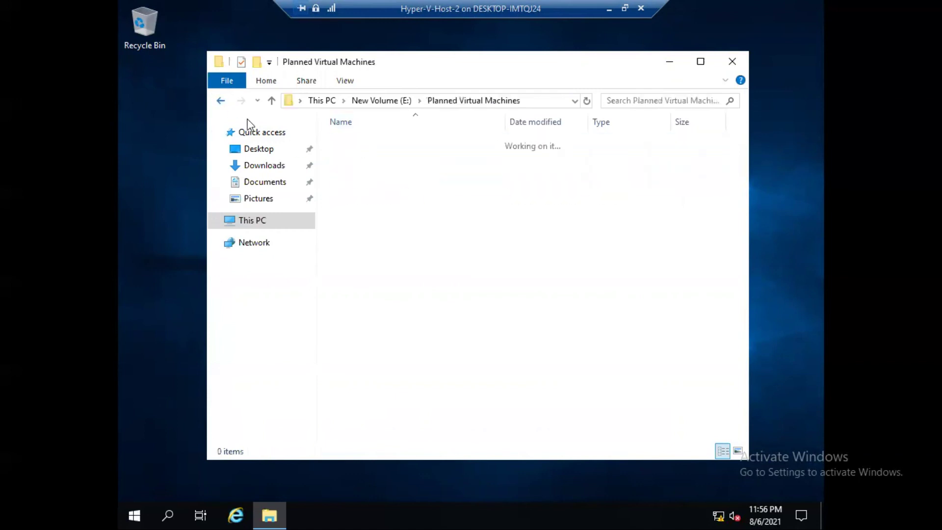
pyautogui.hotkey('alt', 'Left')
pyautogui.doubleClick(344, 156)
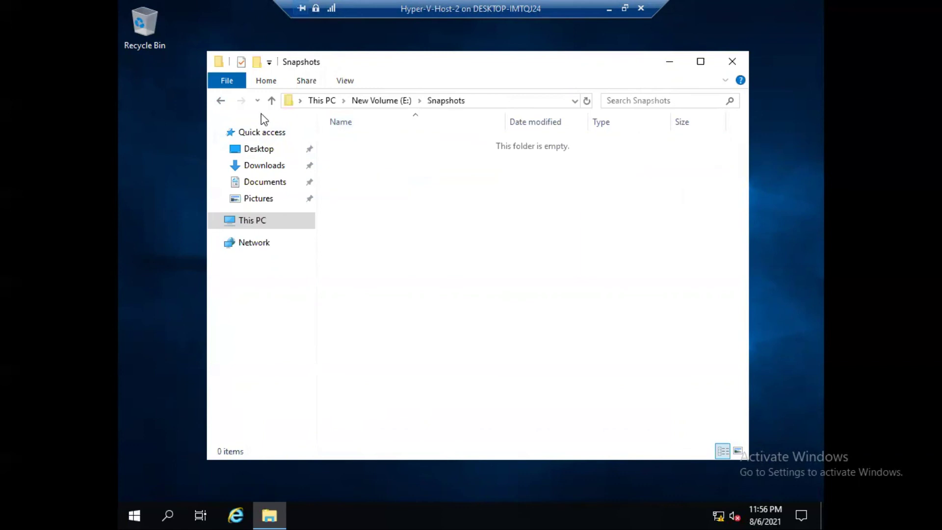
pyautogui.click(221, 100)
# Inspect Vm1's ID subfolder and 4 GB VMRS file, then close Explorer and minimize Host-2.
pyautogui.doubleClick(366, 201)
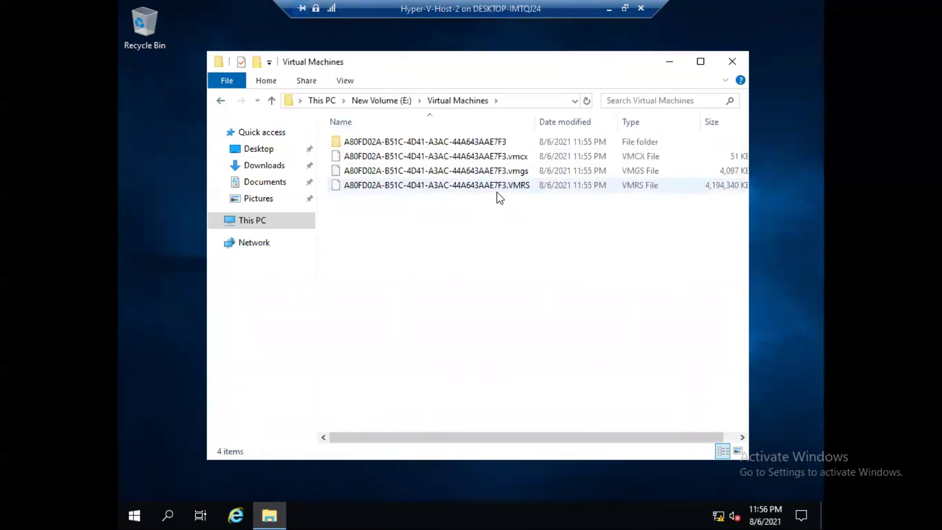
pyautogui.doubleClick(432, 143)
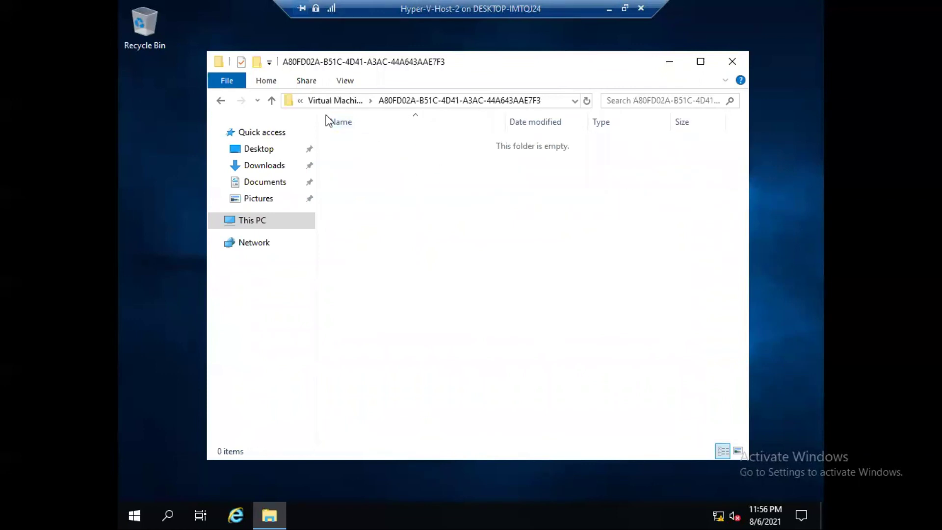
pyautogui.click(221, 100)
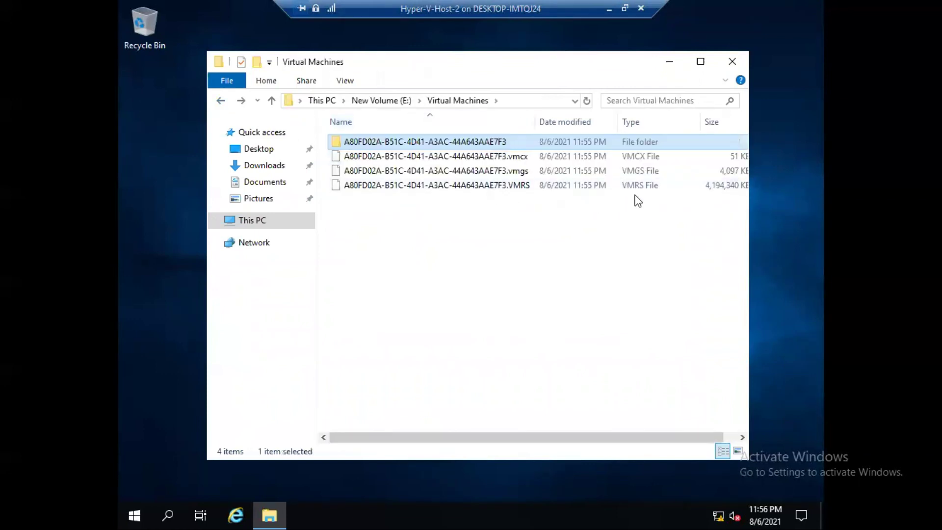
pyautogui.click(581, 189)
pyautogui.click(730, 63)
pyautogui.click(608, 8)
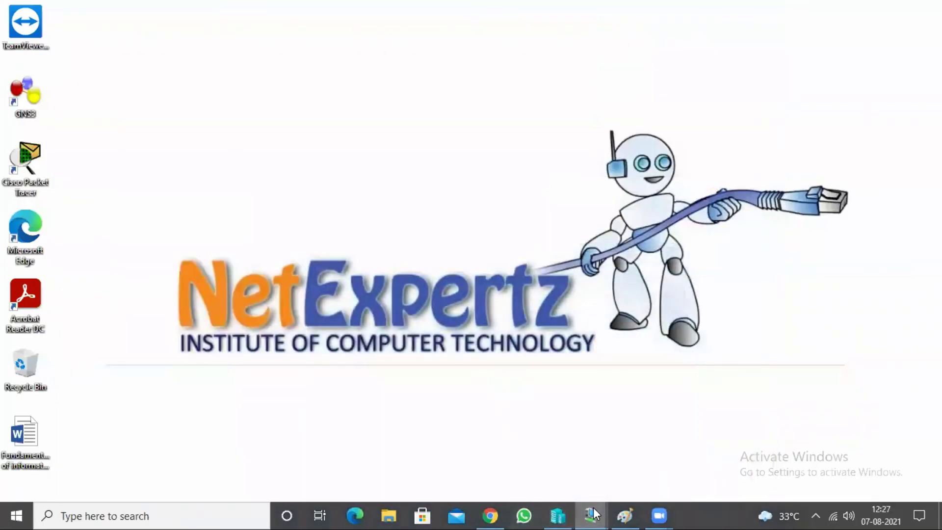
# In the Host-2 session, launch Hyper-V Manager from Administrative Tools, maximized, showing HYPER-V-HOST-2's VMs.
pyautogui.moveTo(599, 514)
pyautogui.click(544, 445)
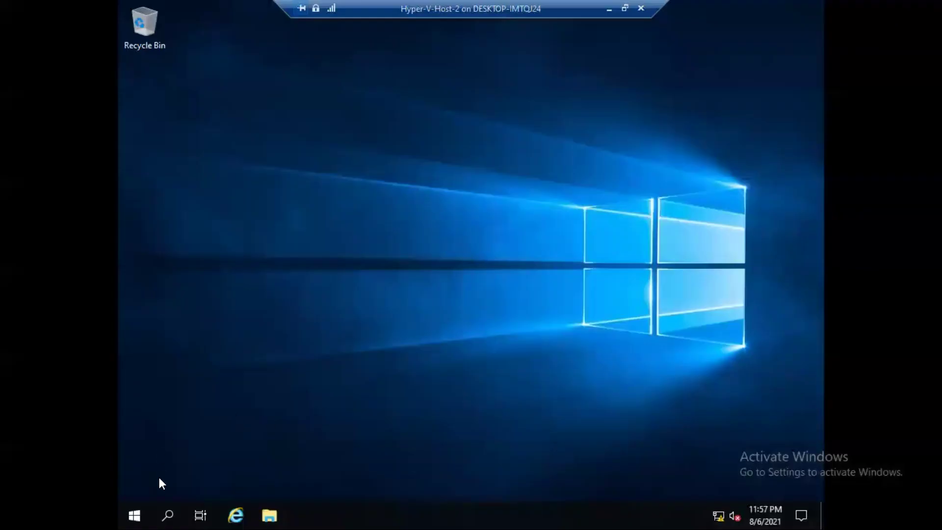
pyautogui.click(141, 513)
pyautogui.click(269, 237)
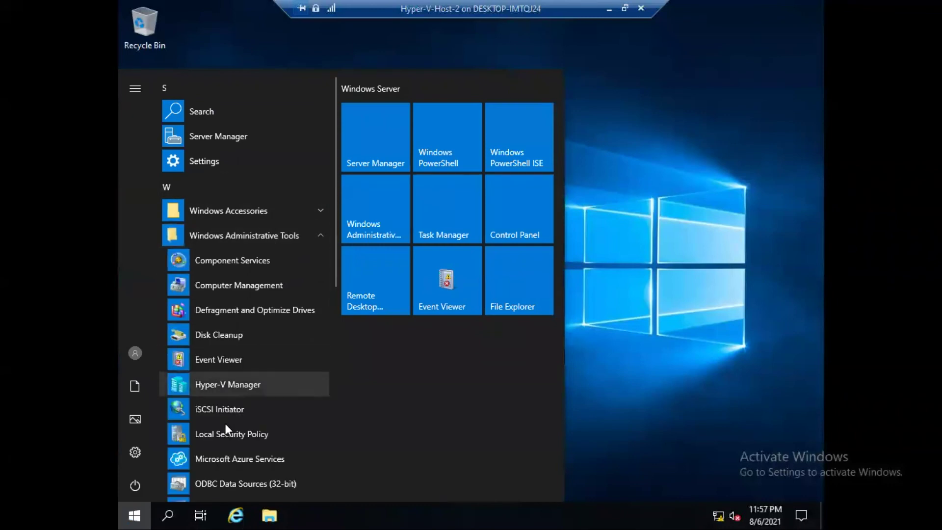
pyautogui.click(230, 381)
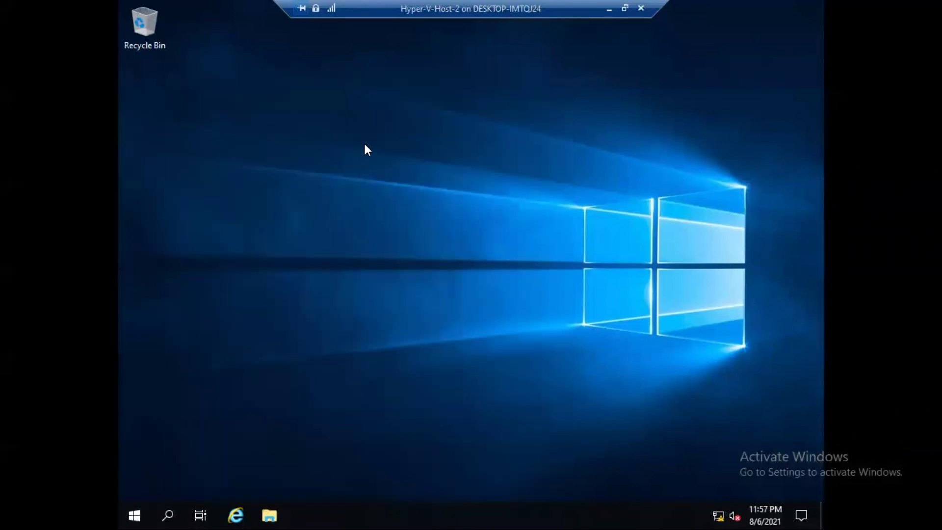
pyautogui.click(227, 78)
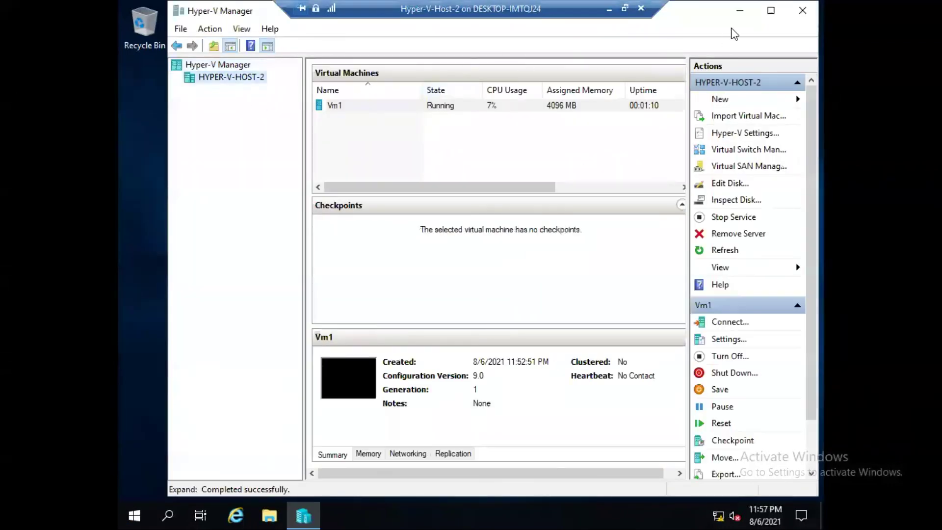
pyautogui.click(771, 10)
# Check that Vm1's hard drive is E:\Virtual Hard Disks\Vm1.vhdx, open its folder, and close Settings.
pyautogui.rightClick(272, 102)
pyautogui.click(311, 133)
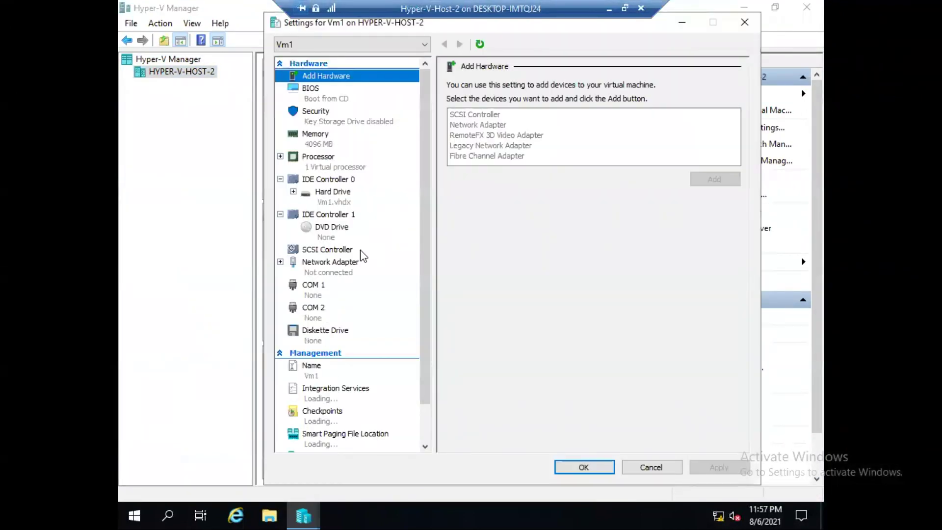
pyautogui.click(331, 200)
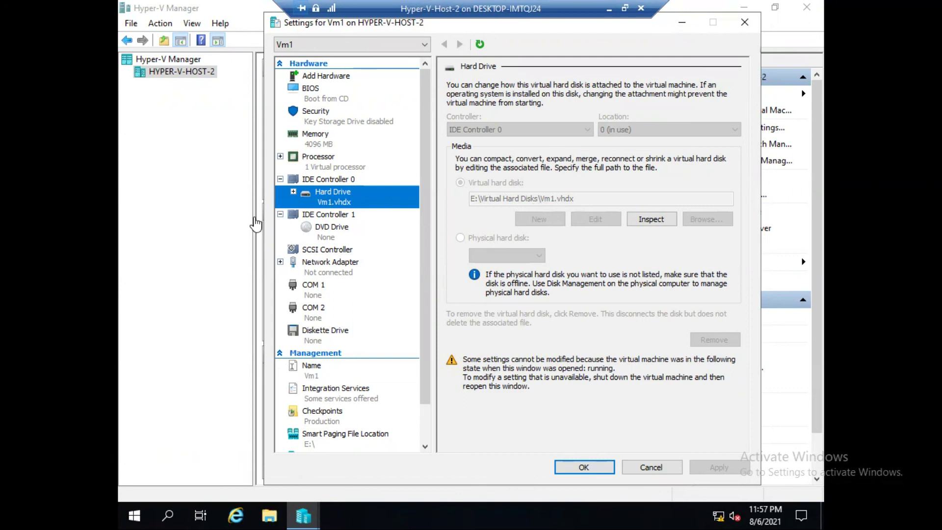
pyautogui.doubleClick(374, 189)
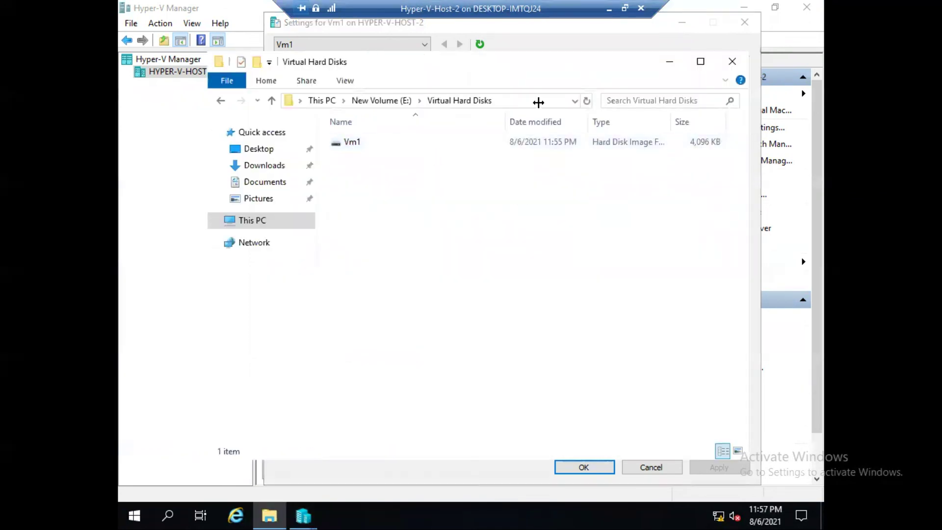
pyautogui.click(743, 22)
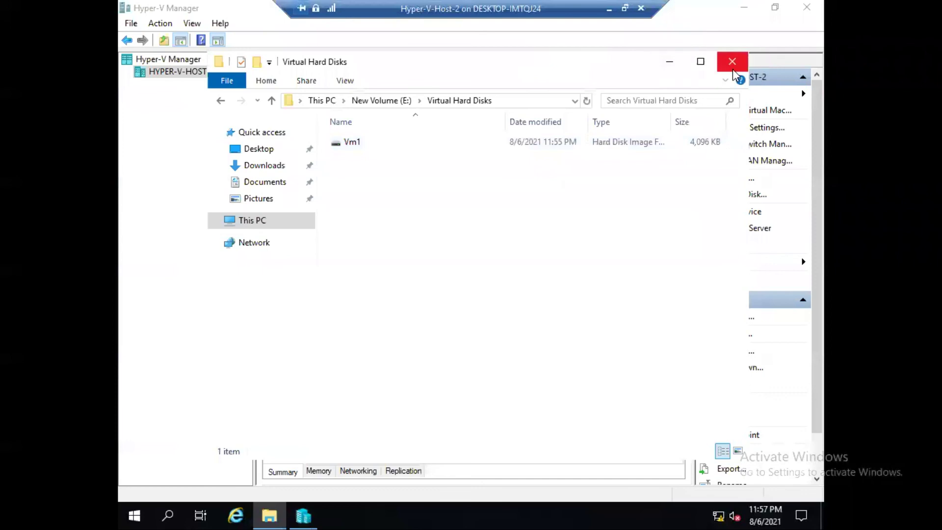
# Confirm HYPER-V-HOST-2 allows live migrations with 2 simultaneous, then minimize the Host-2 session.
pyautogui.click(732, 61)
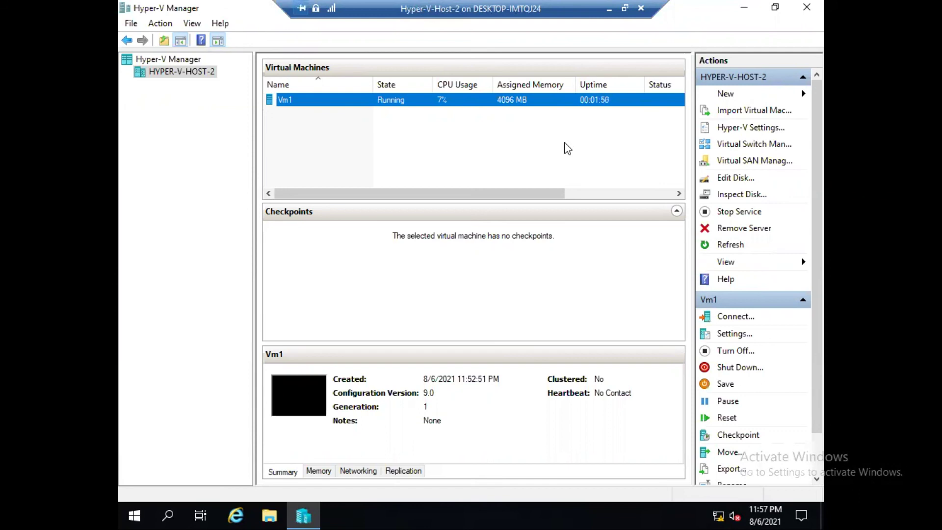
pyautogui.rightClick(173, 73)
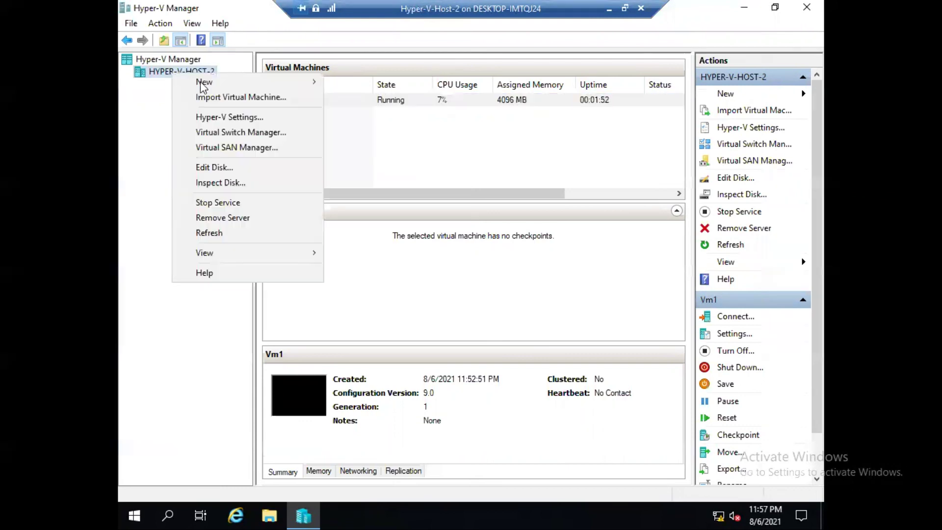
pyautogui.click(221, 116)
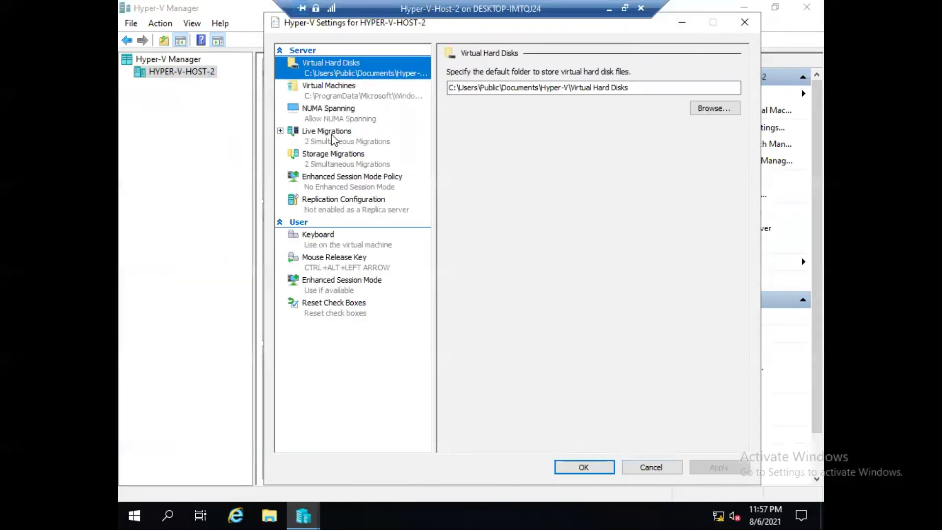
pyautogui.click(332, 140)
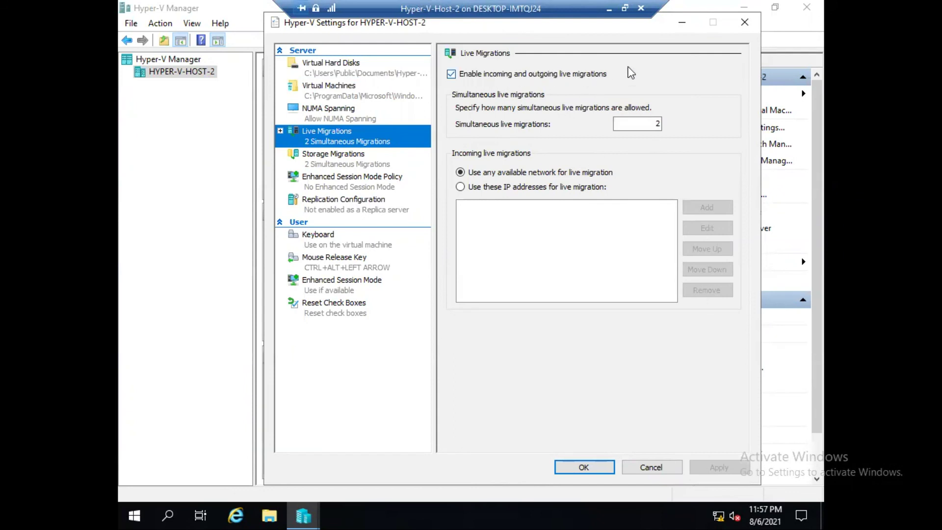
pyautogui.click(742, 24)
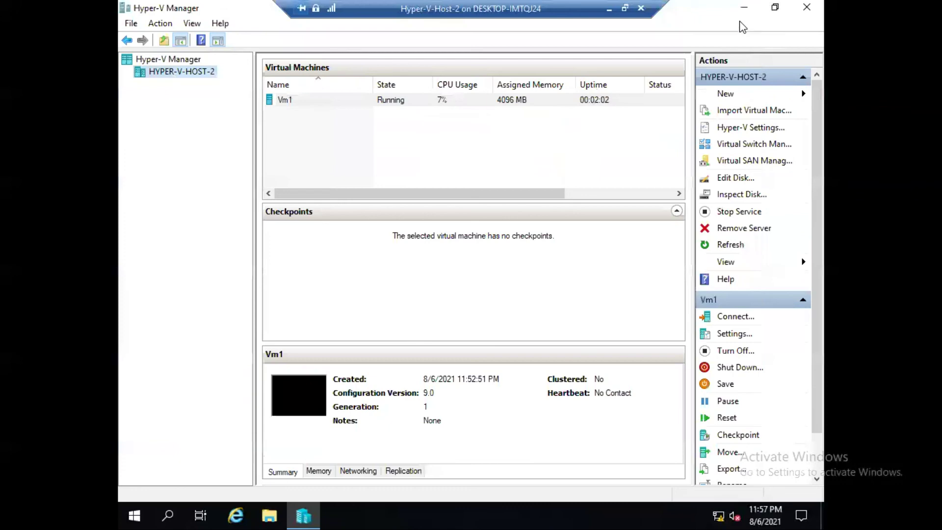
pyautogui.click(609, 8)
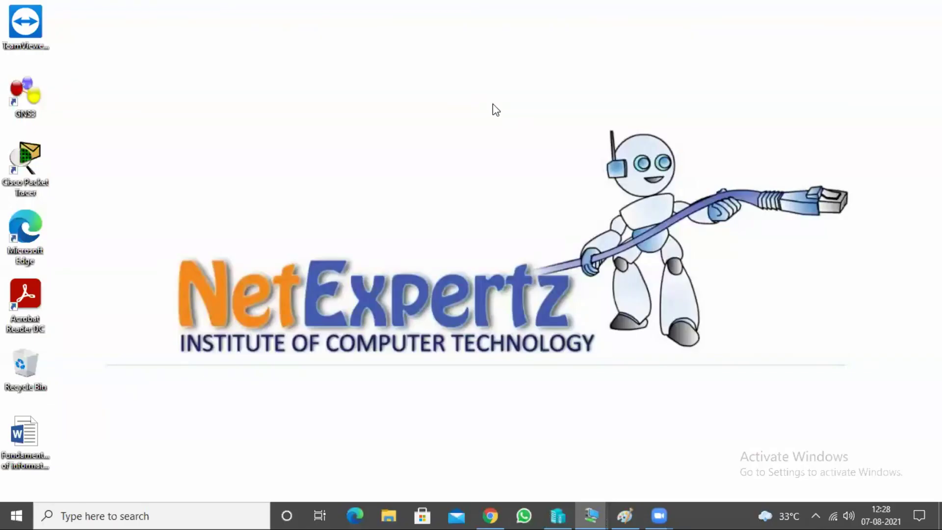